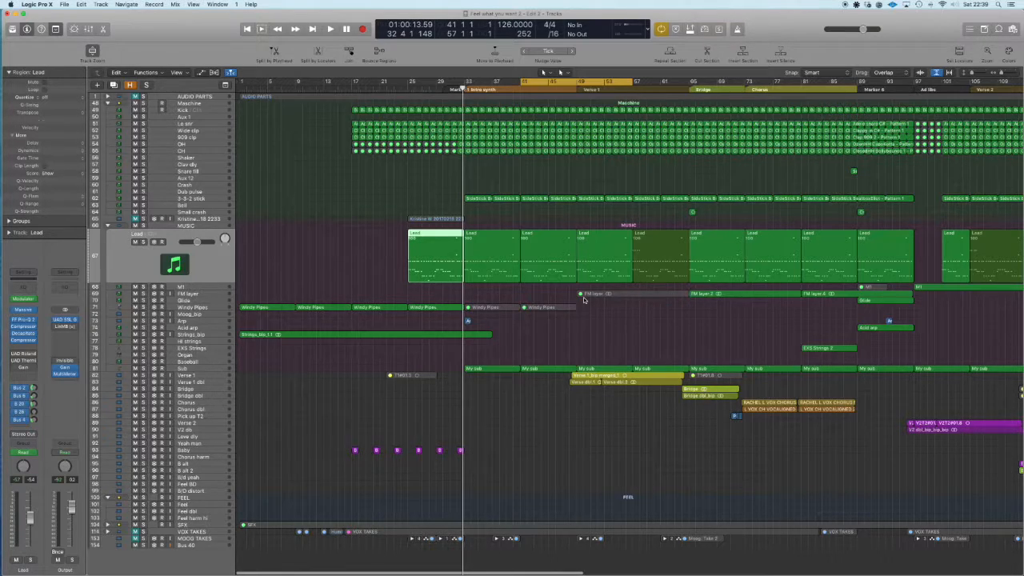
- Clear the region selection and play the arrangement through the verse section before stopping playback
click(585, 312)
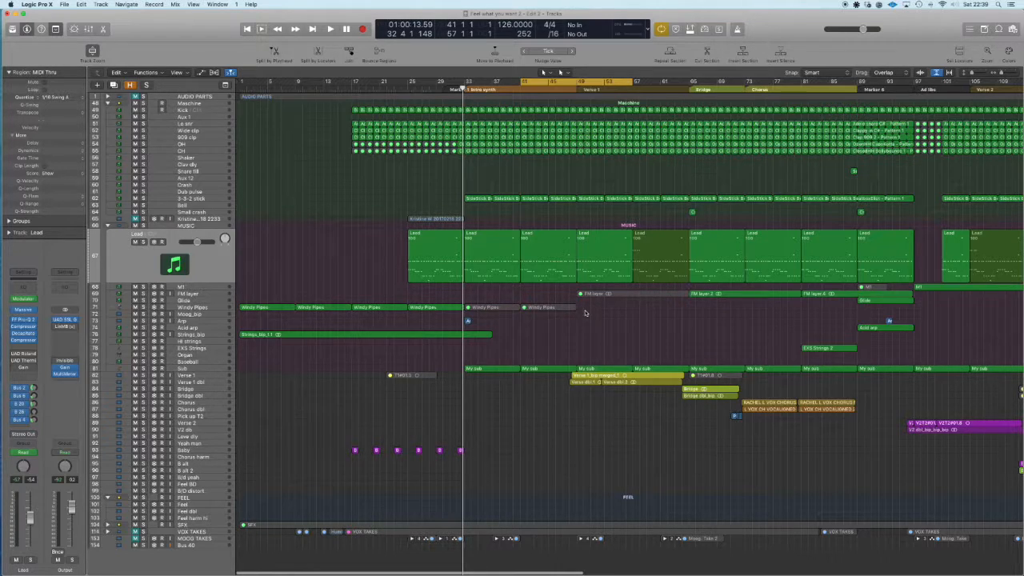
key(space)
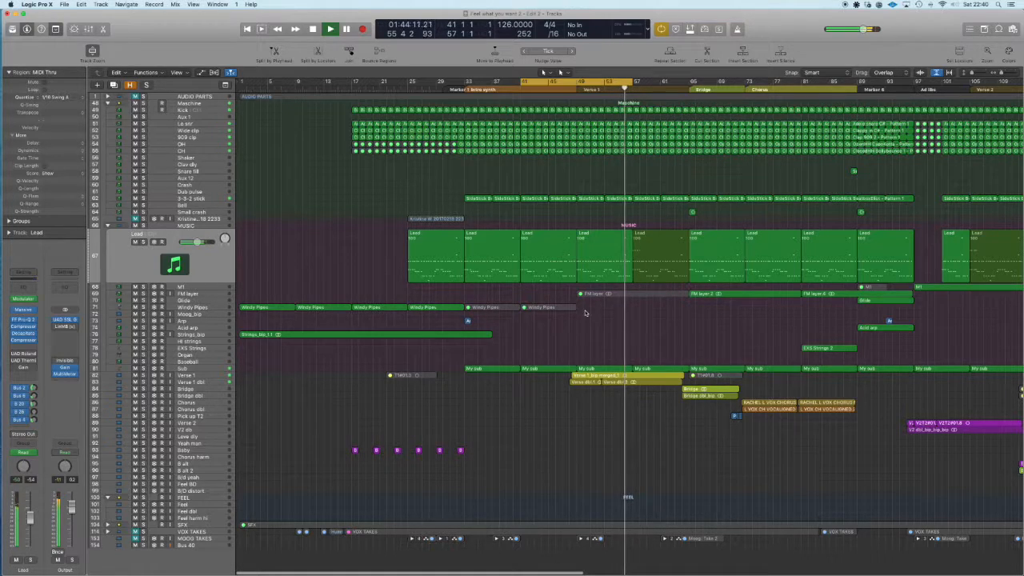
key(space)
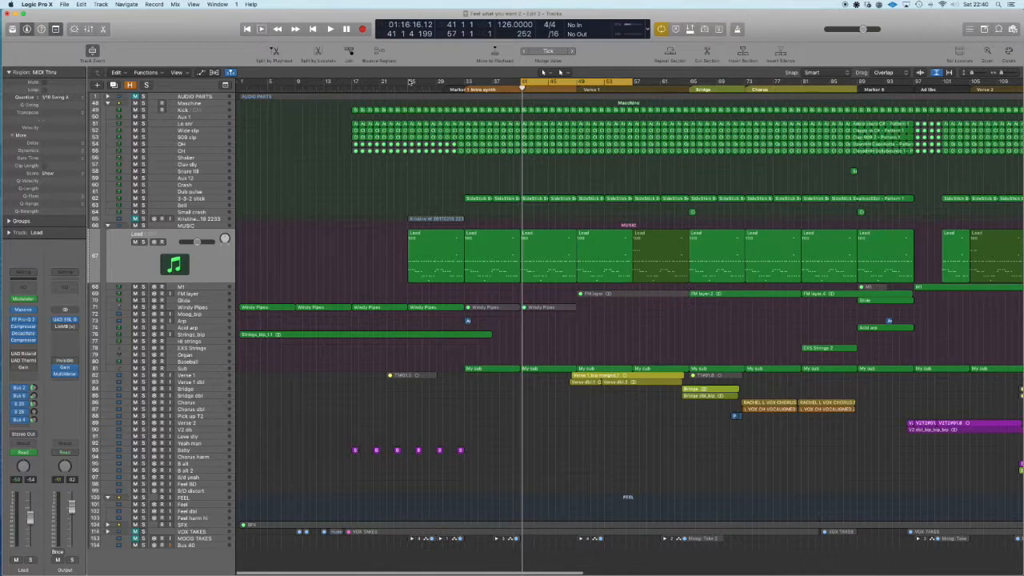
- Set the cycle range to bars 25–33 and solo the audio track just above the MUSIC folder
drag(410, 82, 464, 98)
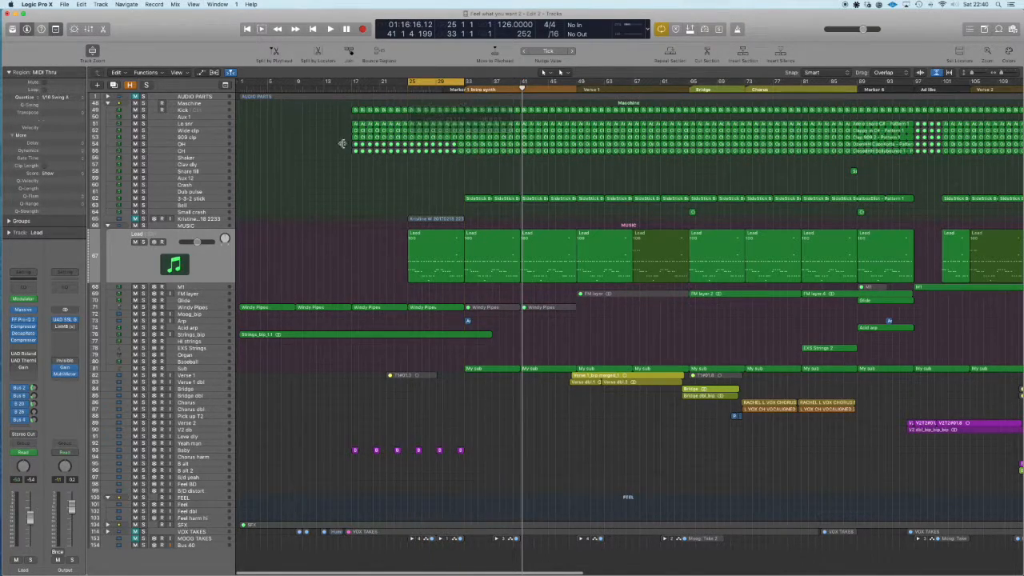
click(201, 220)
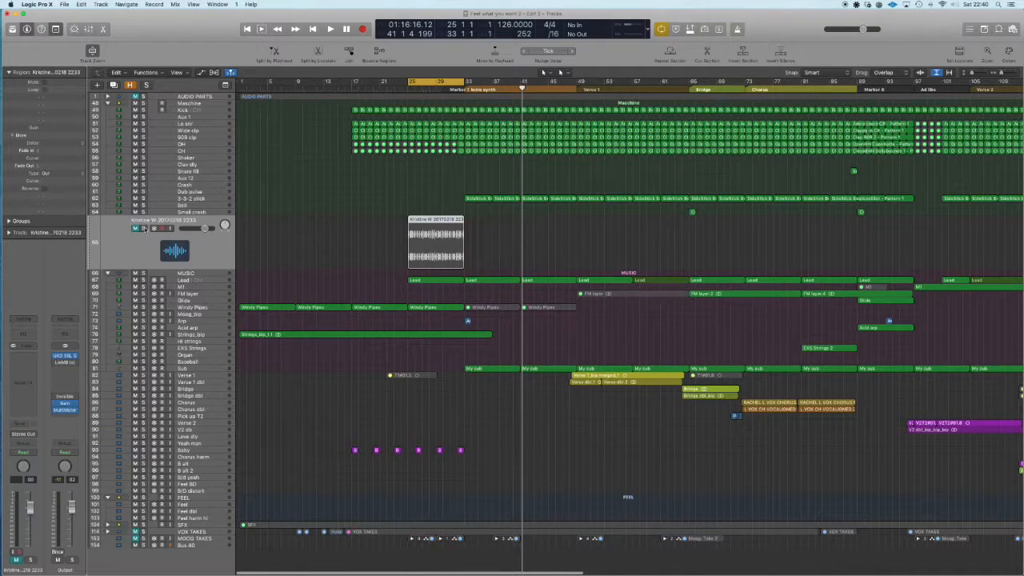
click(143, 229)
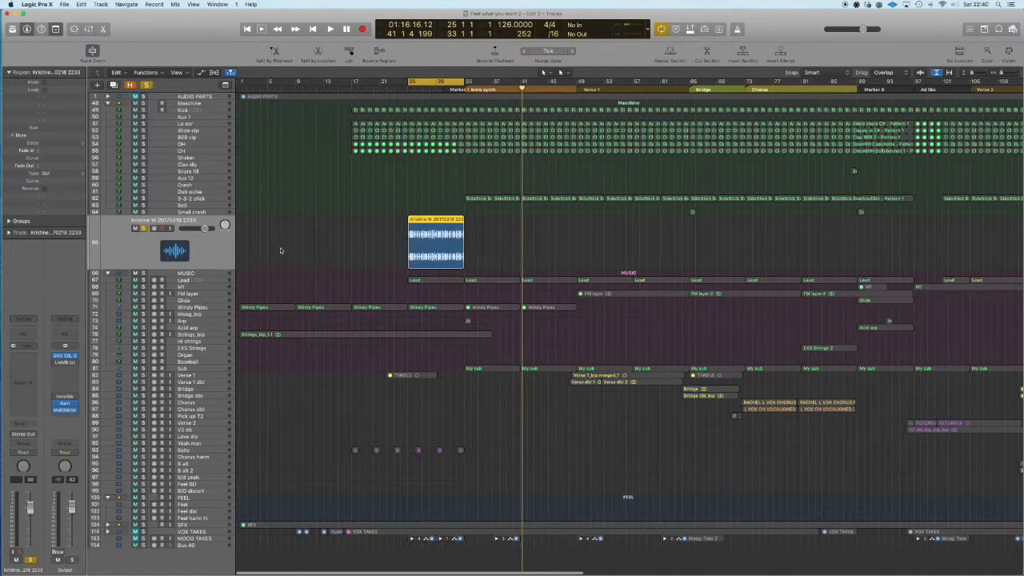
click(360, 270)
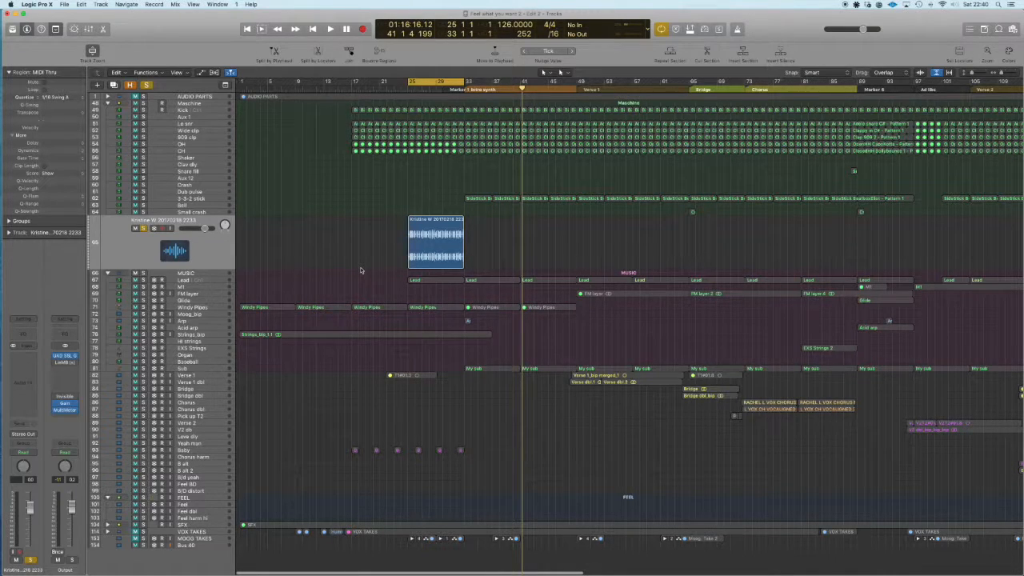
- Listen to the soloed audio region through the cycle, with the timeline enlarged around bars 25–33
key(space)
key(super+Right)
key(super+Right)
key(super+Right)
key(super+Right)
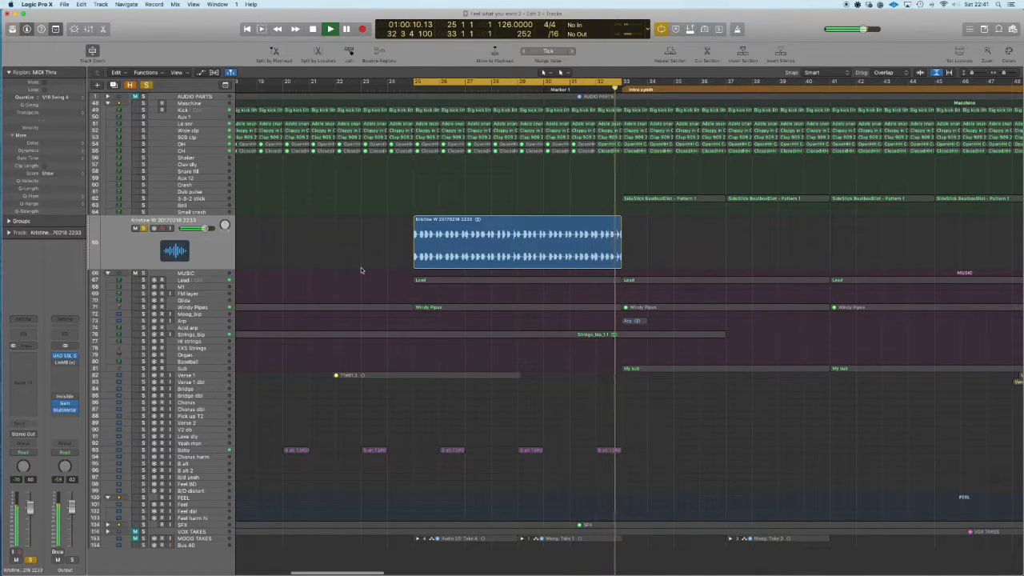
key(space)
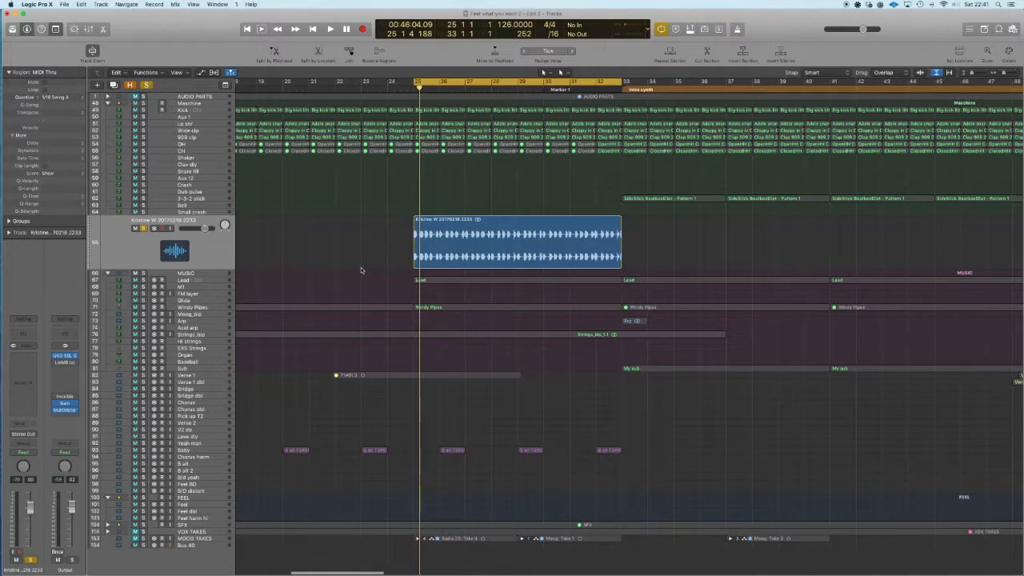
- Solo the Lead track instead of the audio track and listen to its part through the cycle
click(215, 279)
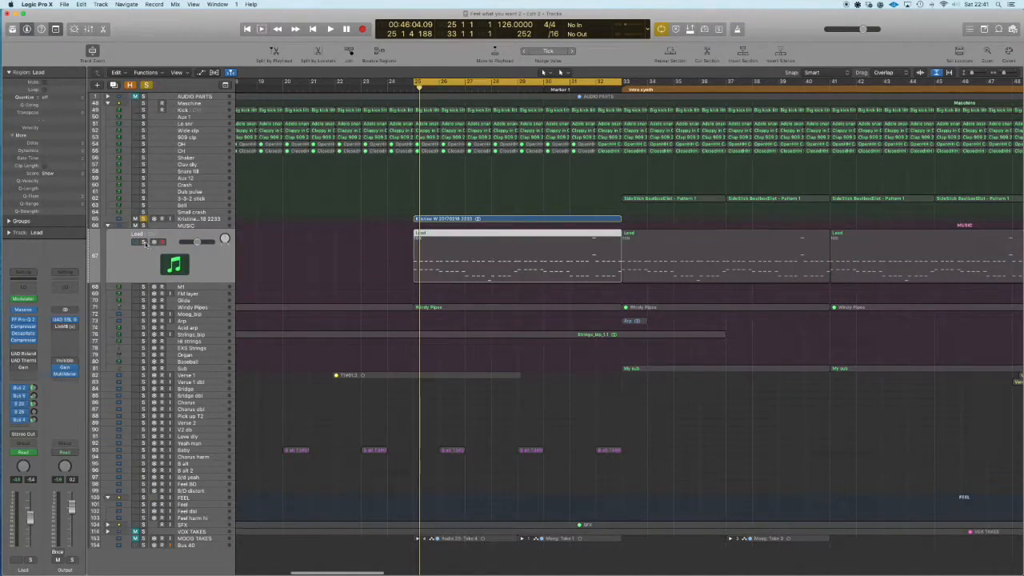
click(145, 243)
click(144, 220)
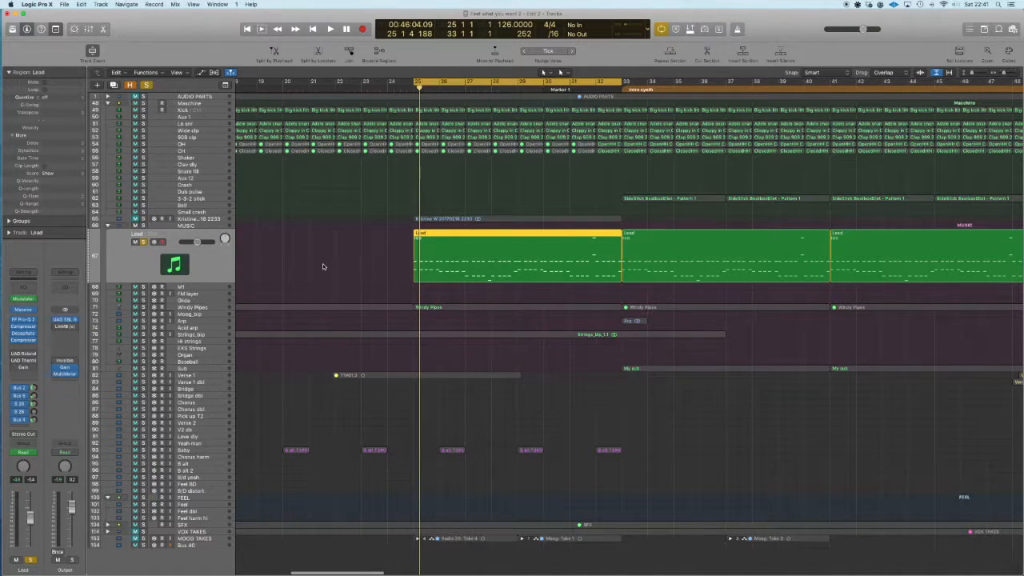
key(space)
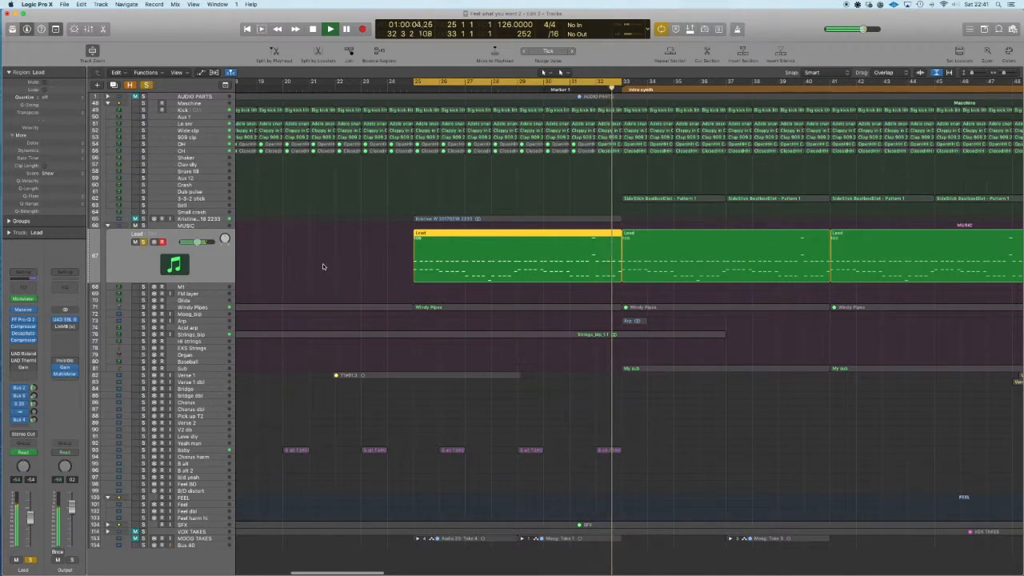
key(space)
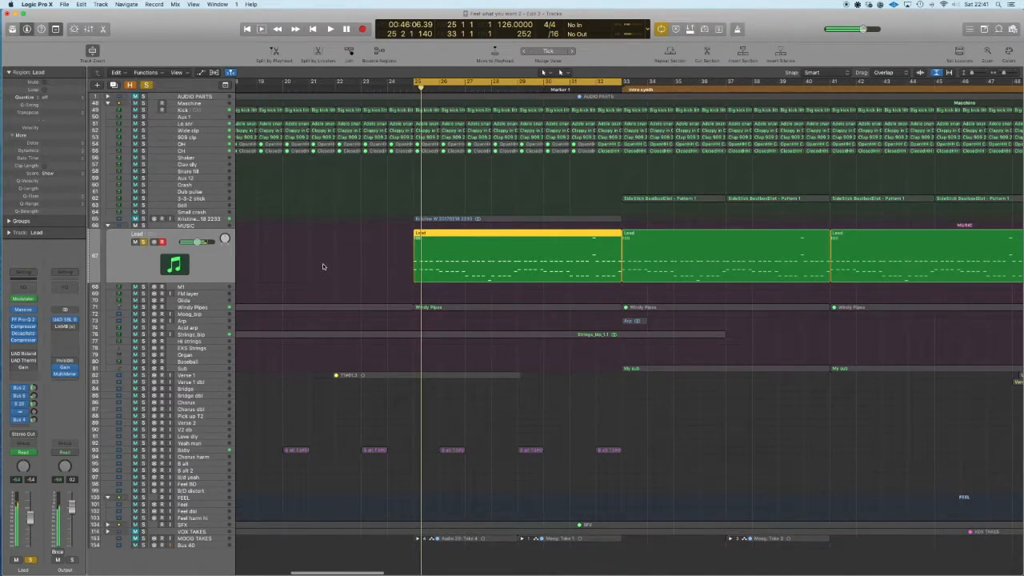
click(319, 277)
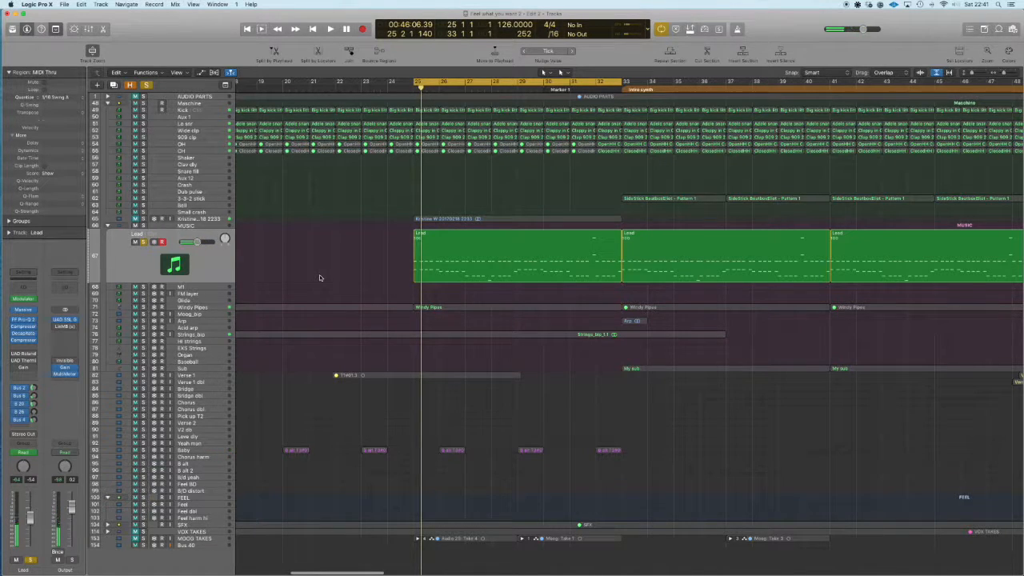
- Open the Massive synth on the Lead track, centre its window and show envelope 1
click(24, 310)
drag(494, 213, 496, 140)
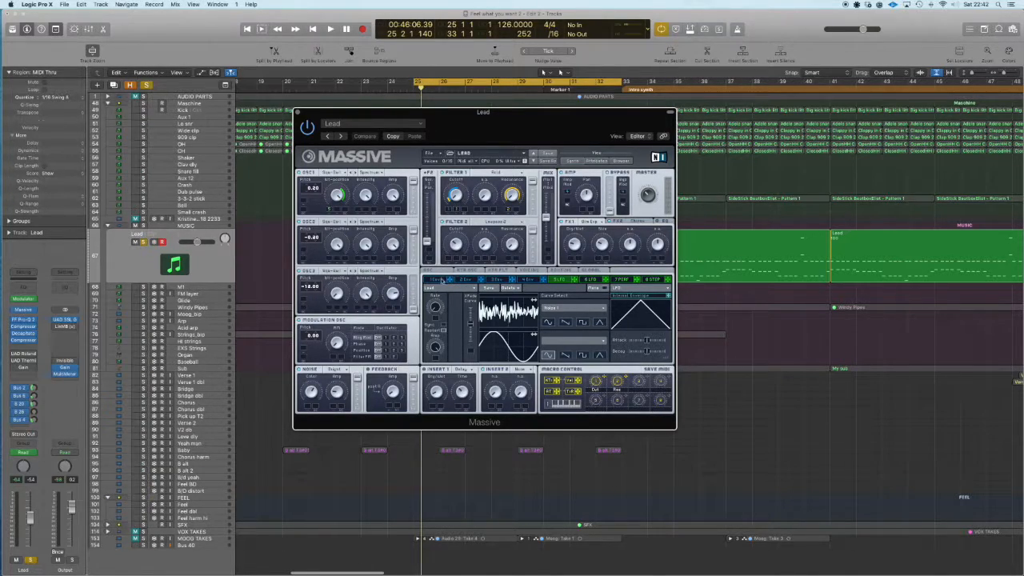
click(440, 280)
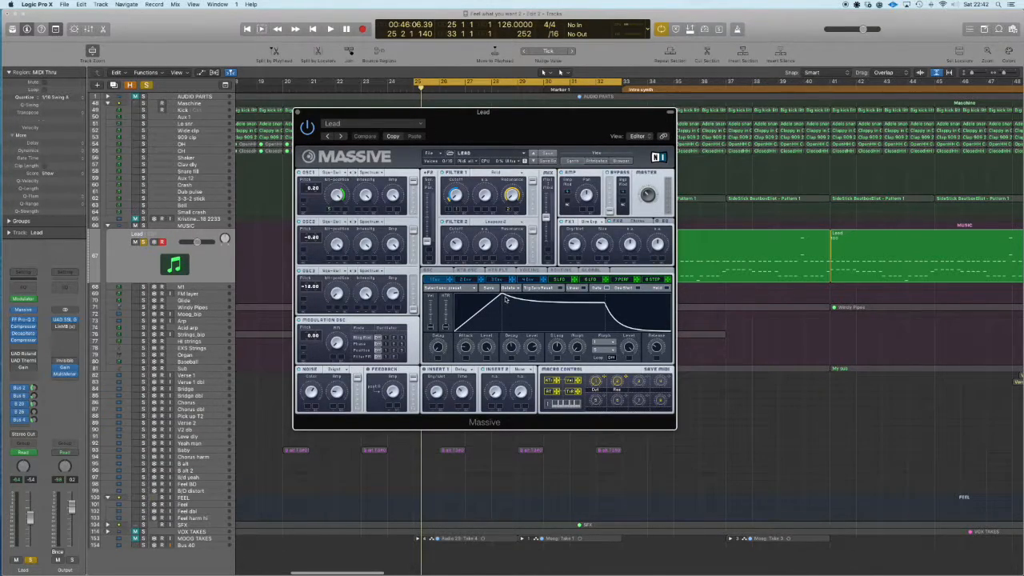
- Adjust the modulation amount on Massive's Filter 1 cutoff while the Lead part plays
key(space)
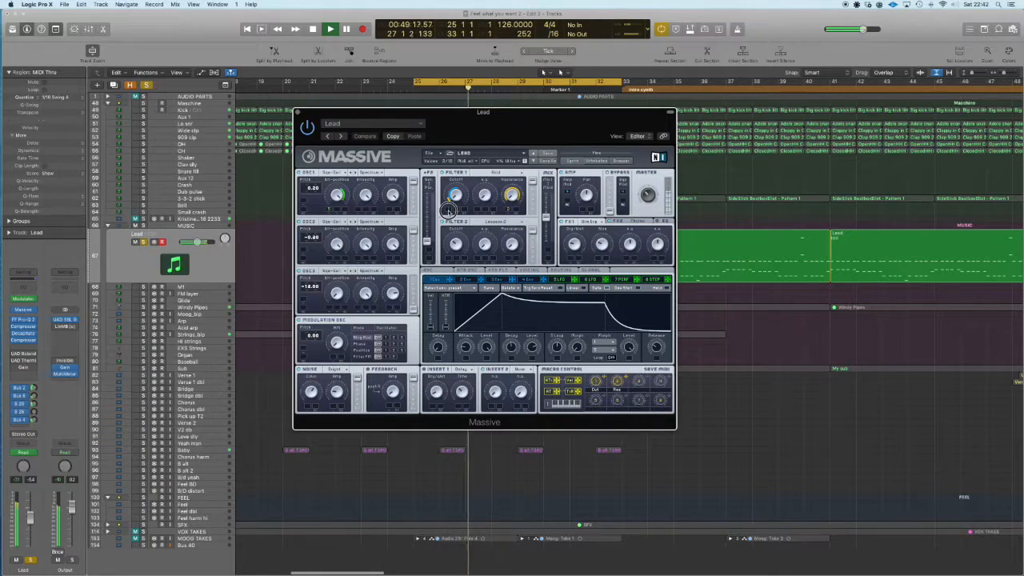
mouse_move(450, 203)
mouse_down()
mouse_move(453, 189)
mouse_move(448, 213)
mouse_up()
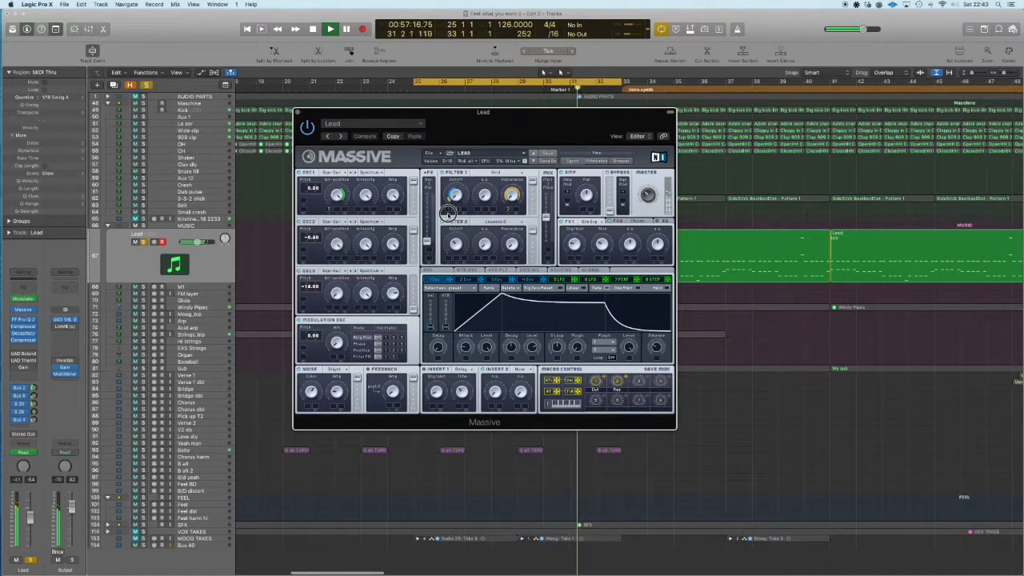
drag(448, 213, 448, 215)
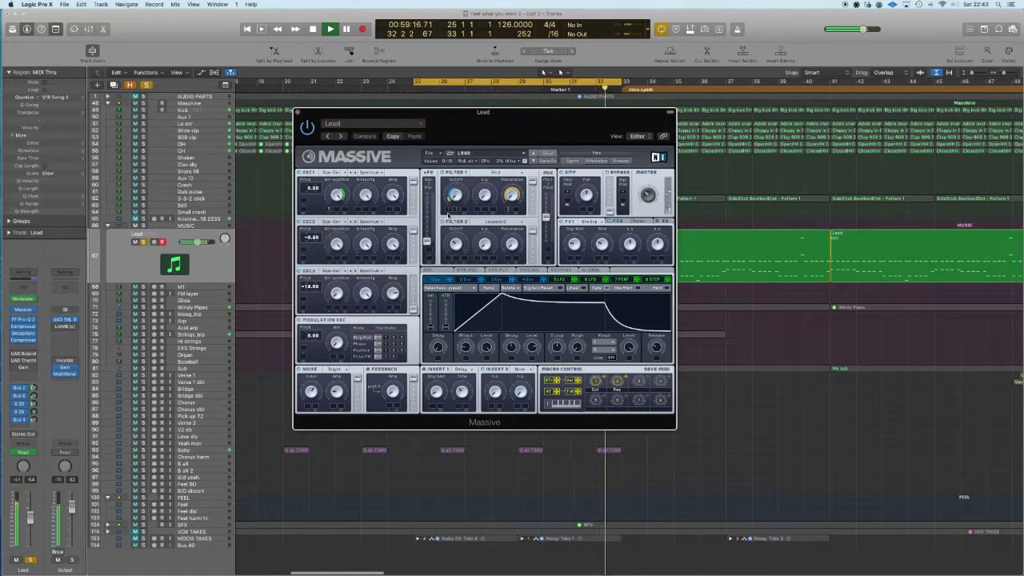
key(space)
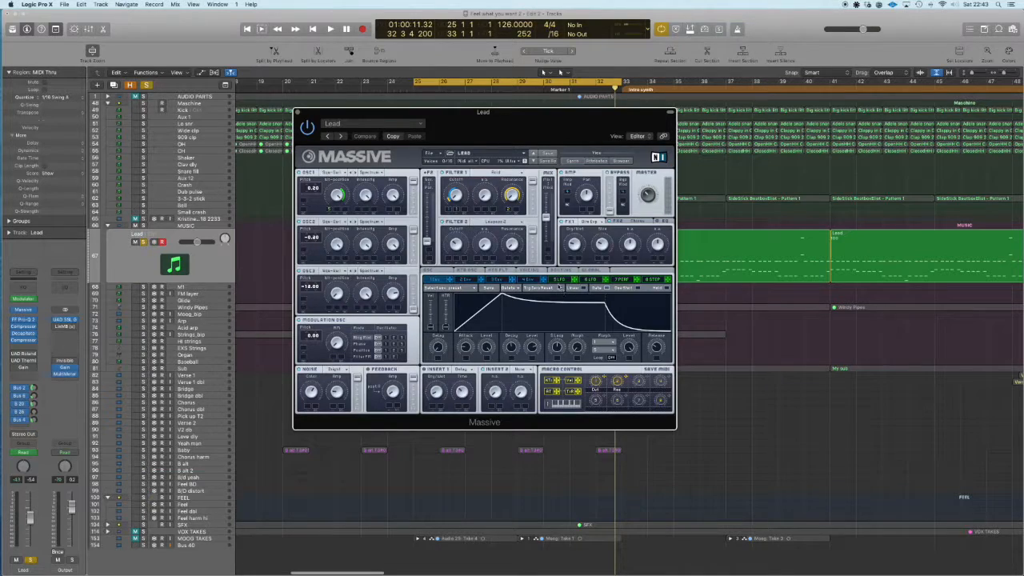
- Show LFO 5 in Massive and adjust its rate and crossfade curve
click(559, 279)
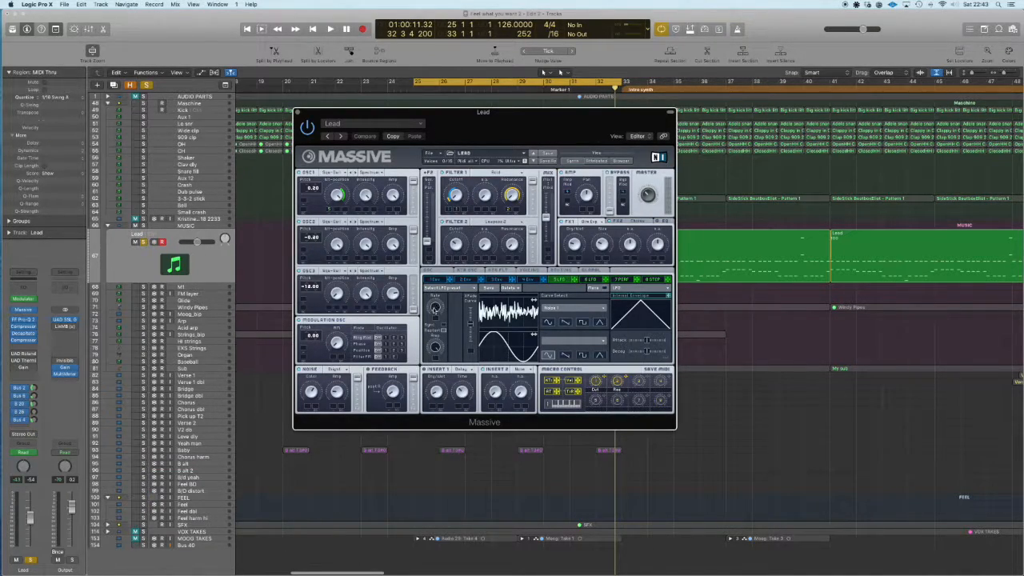
drag(436, 310, 438, 316)
drag(472, 304, 471, 329)
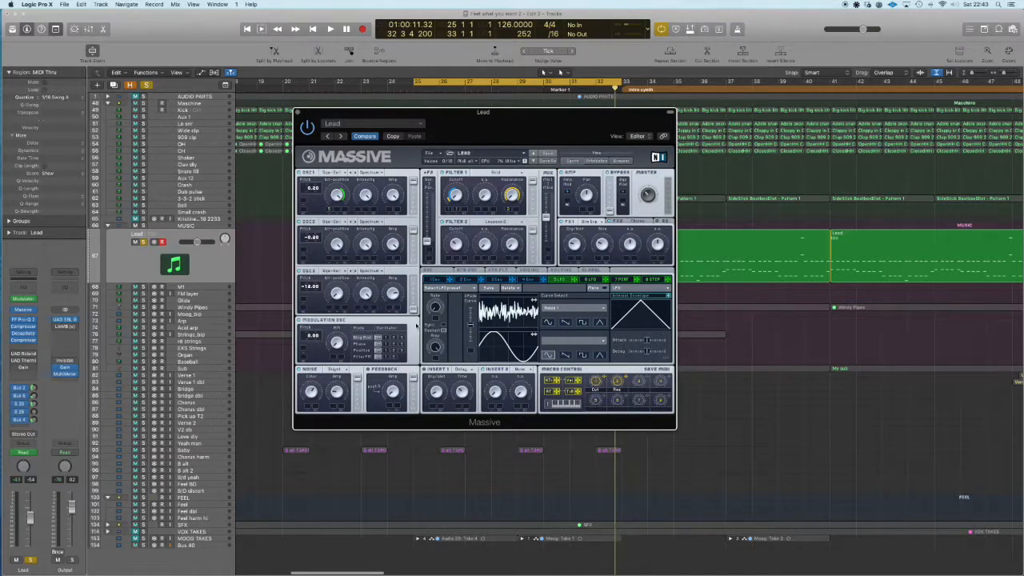
- Inspect Massive's FX2 and FX1 effects and audition the Lead sound with them
click(632, 221)
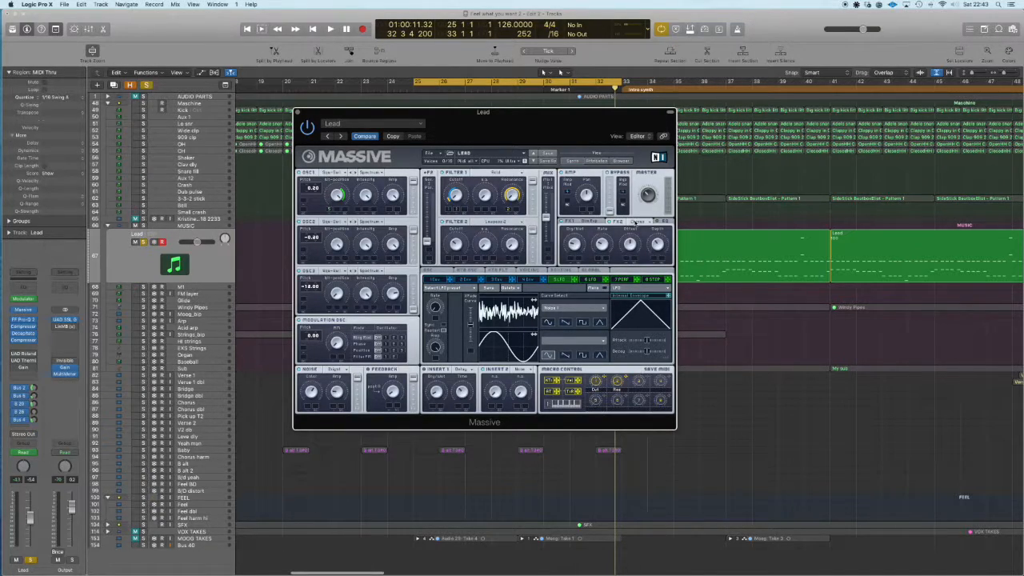
click(592, 222)
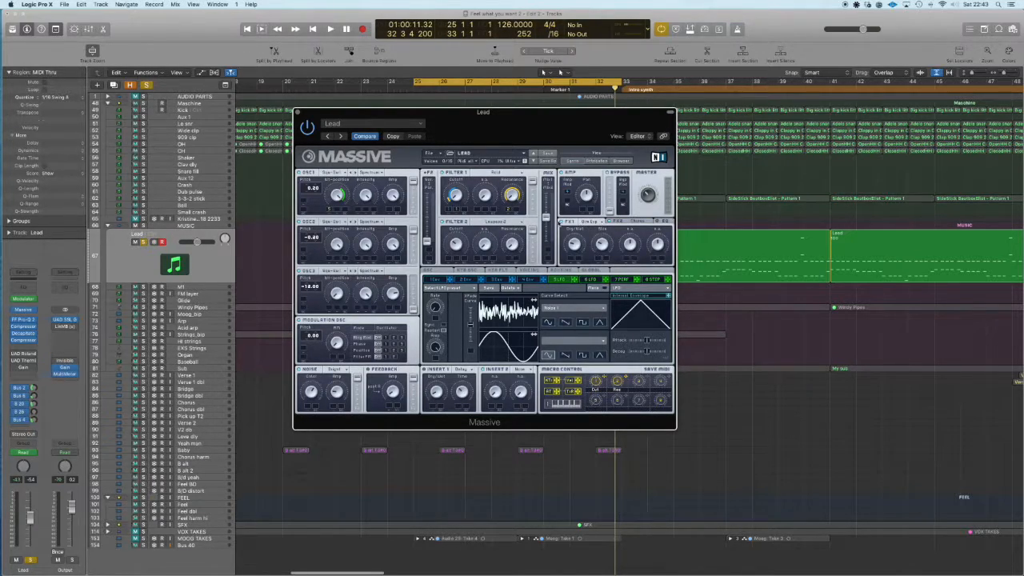
click(609, 221)
key(space)
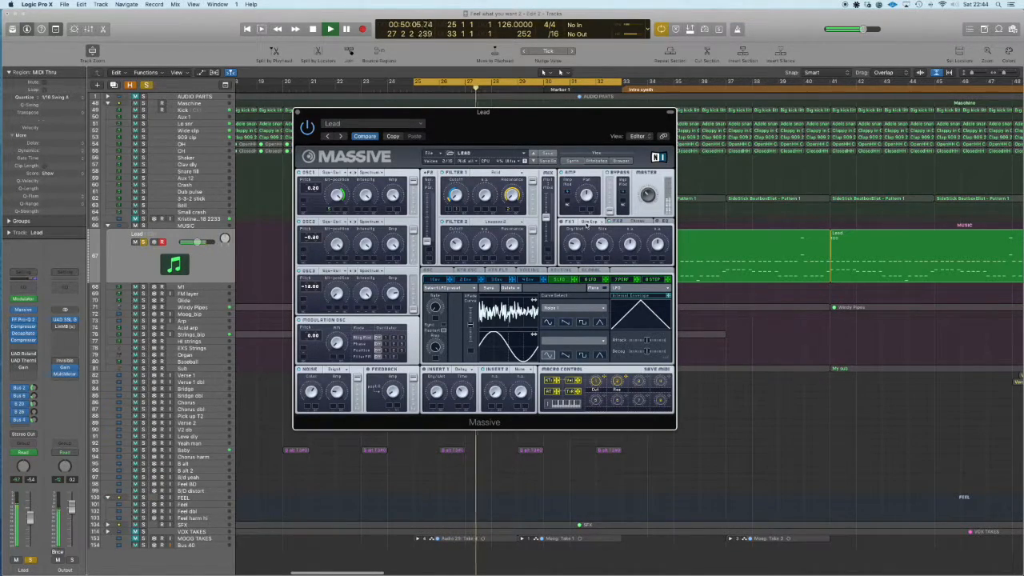
key(space)
key(space)
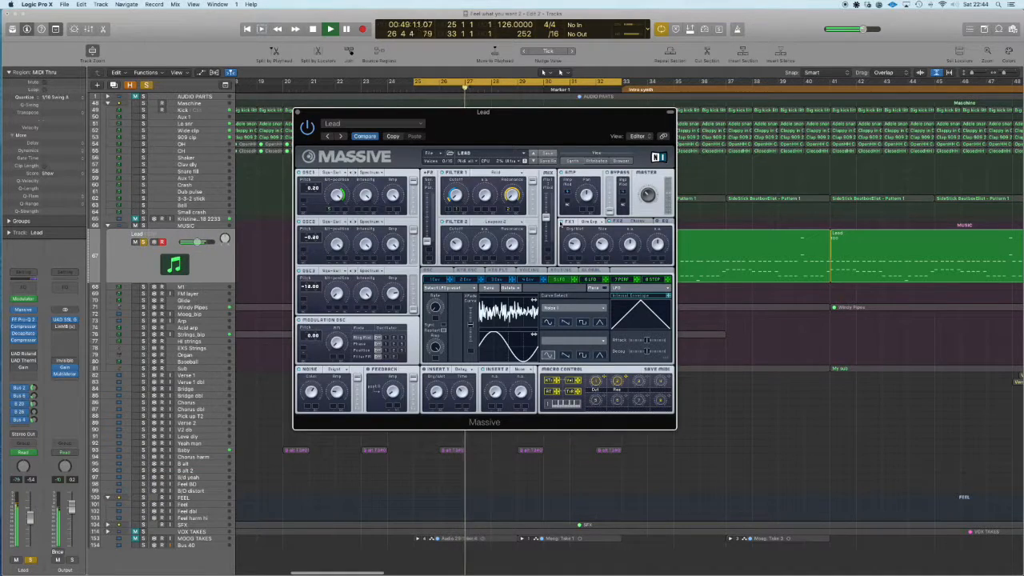
key(space)
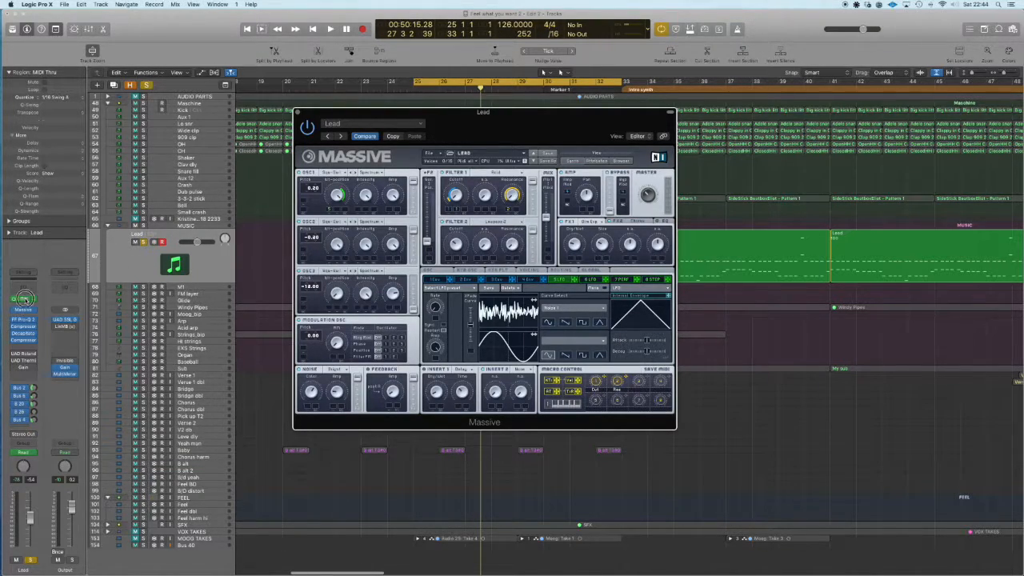
- Review the Modulator MIDI effect with its Sliding Grace Note preset on the Lead track, and close it
click(24, 298)
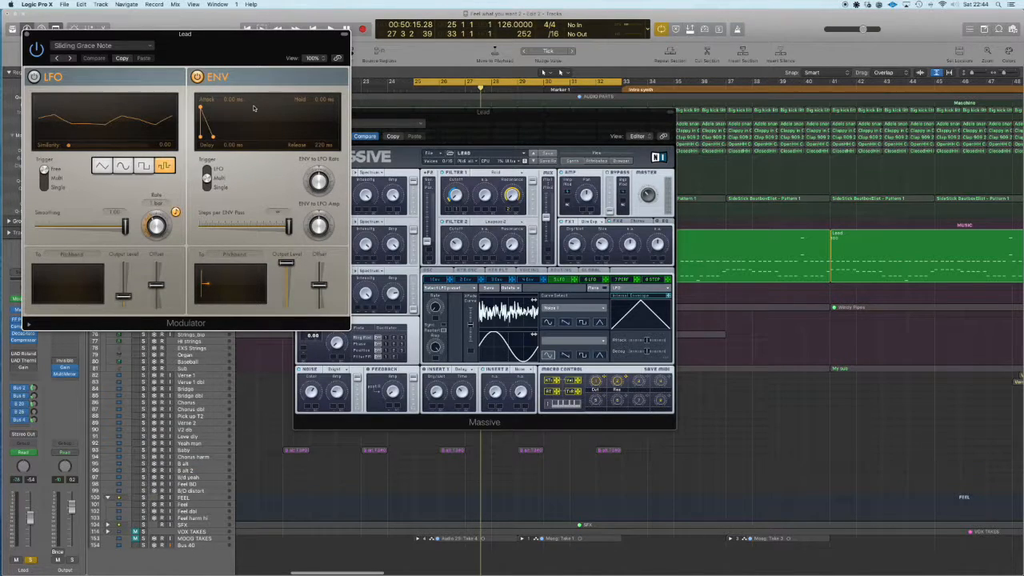
drag(234, 57, 277, 58)
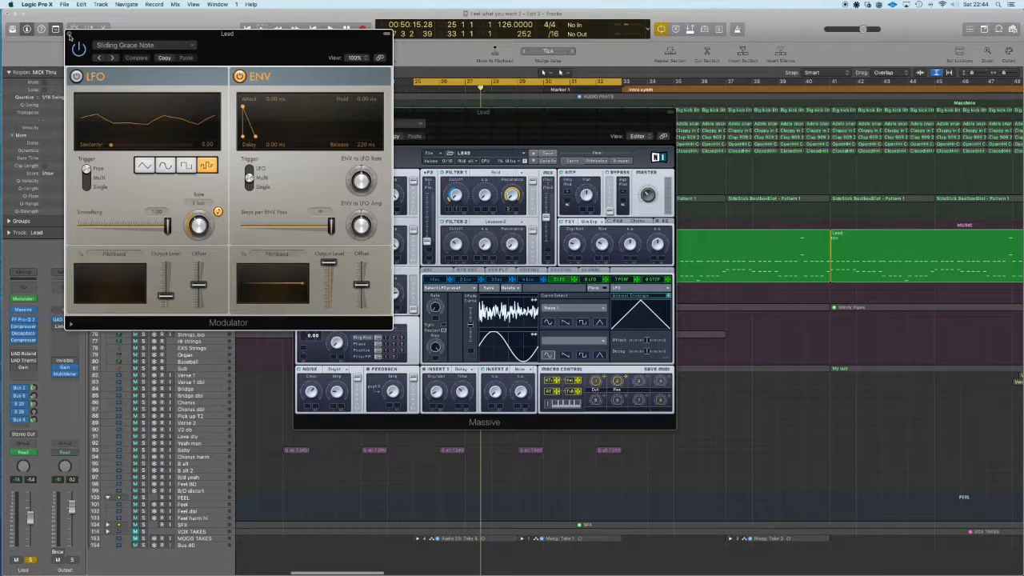
click(70, 36)
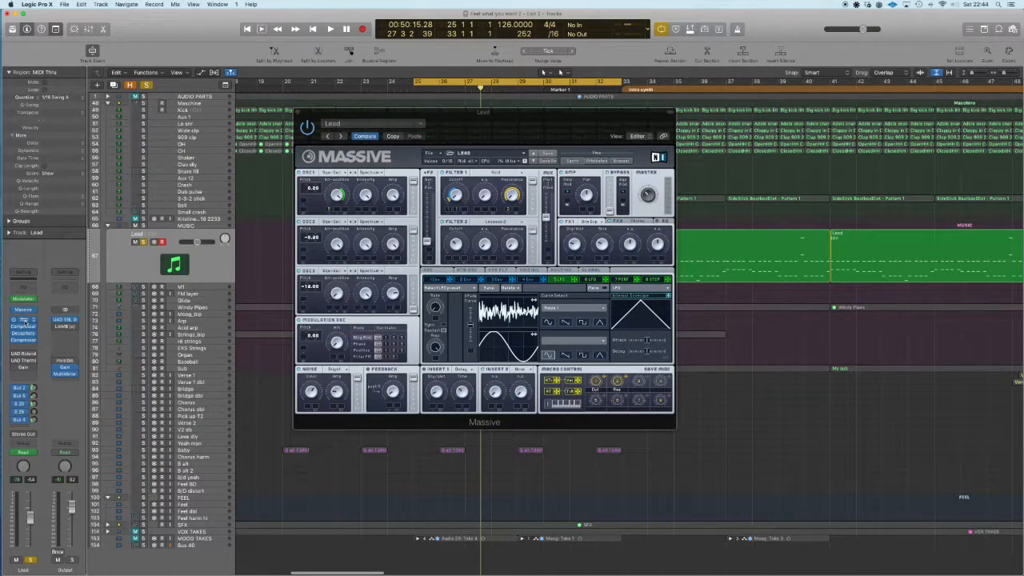
- Examine the Lead's FF Pro-Q 2 equalizer curve and bands during playback, and close the plug-in
click(24, 322)
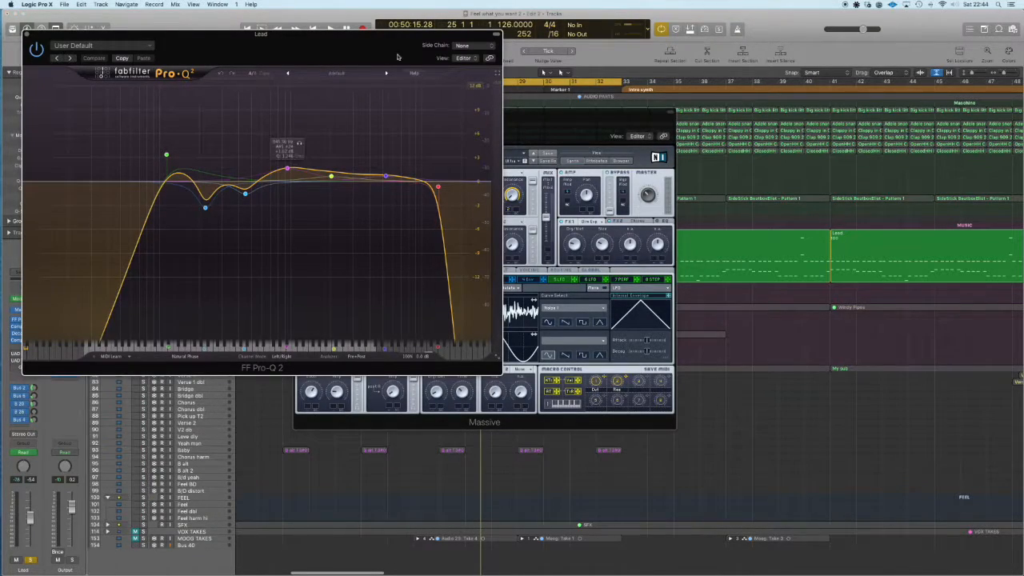
drag(383, 52, 645, 74)
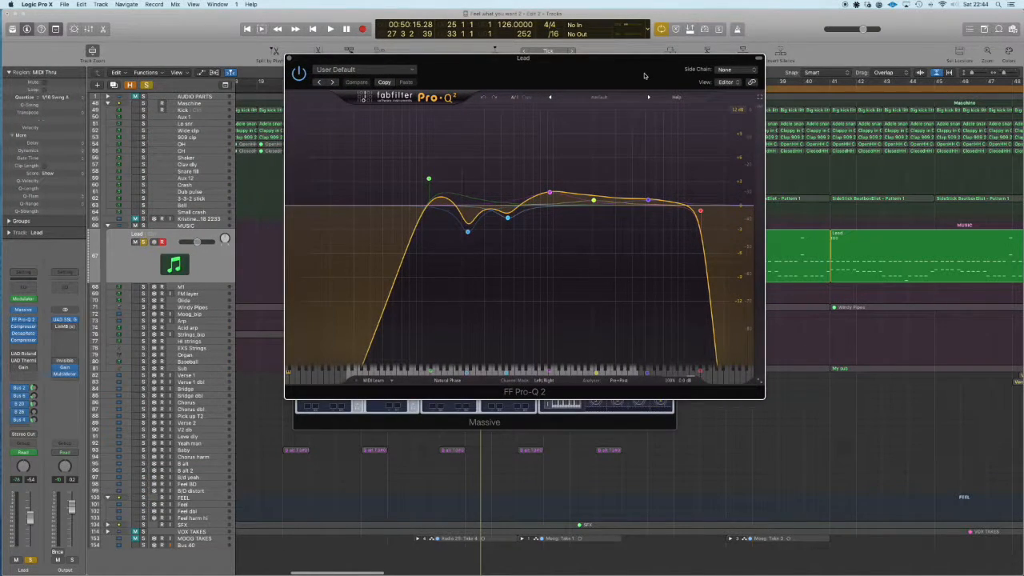
key(space)
mouse_move(431, 183)
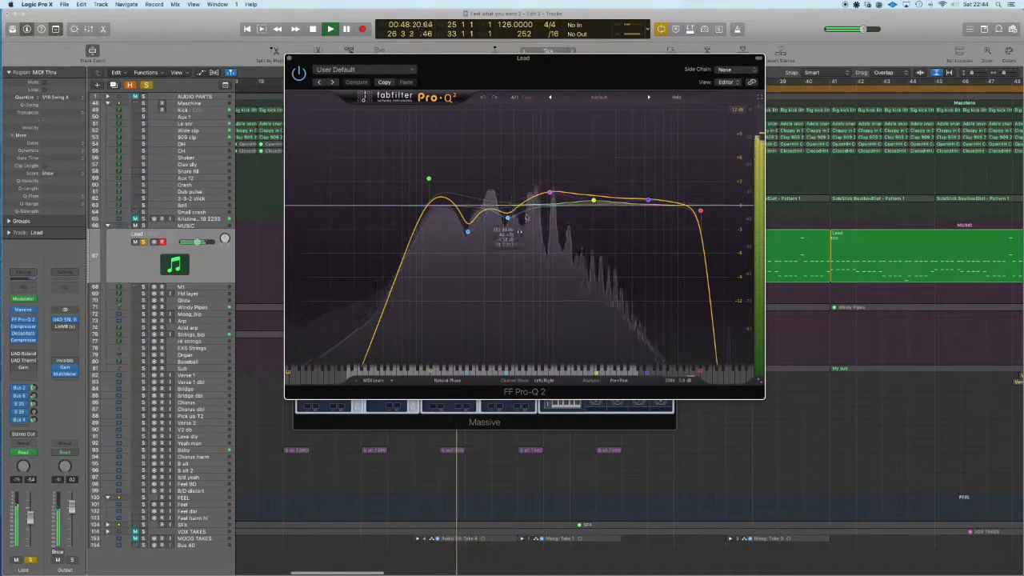
click(289, 59)
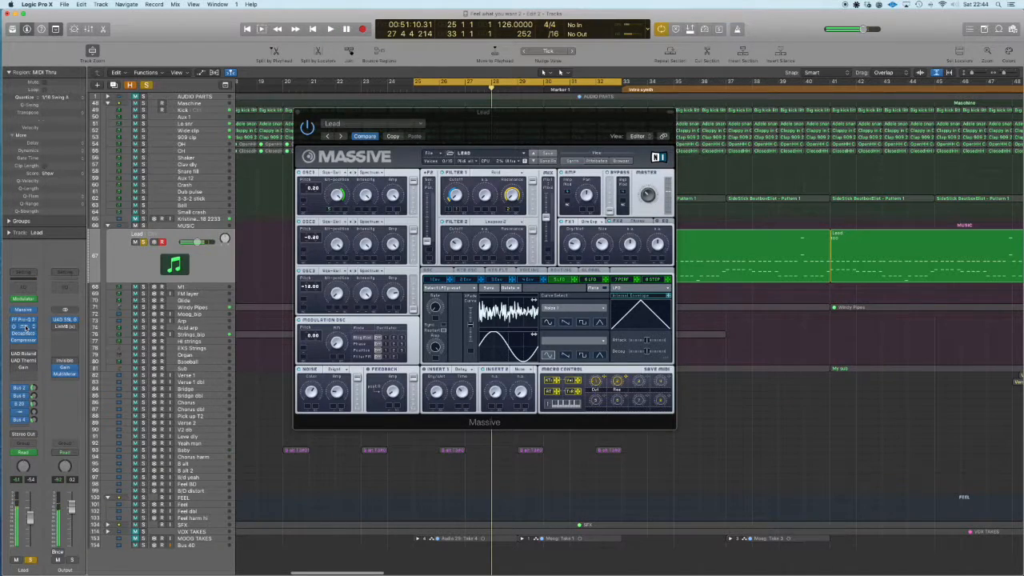
- Review the Lead track's first Compressor, side-chained from Audio 33, during playback, and close it
click(25, 328)
key(space)
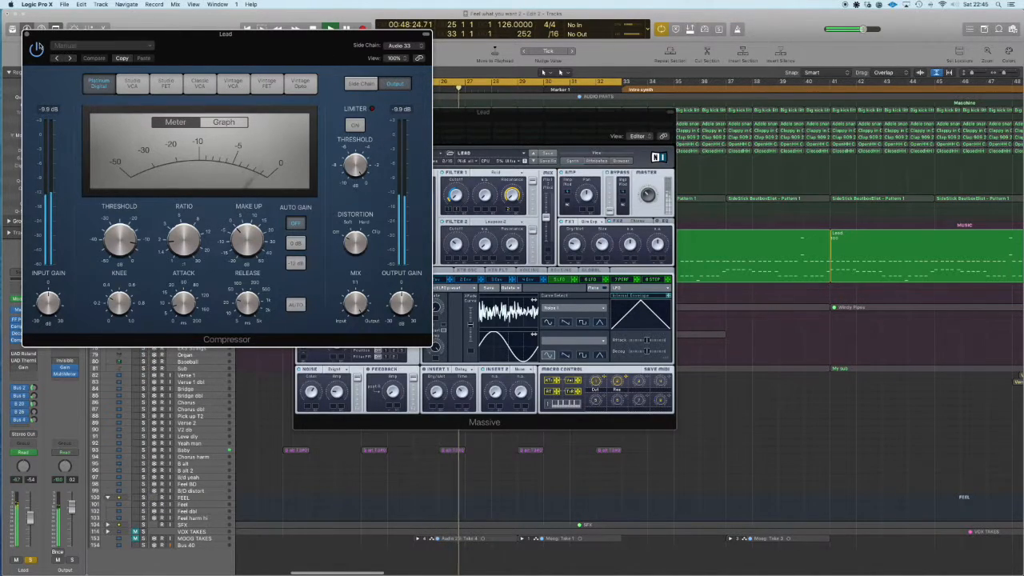
click(25, 336)
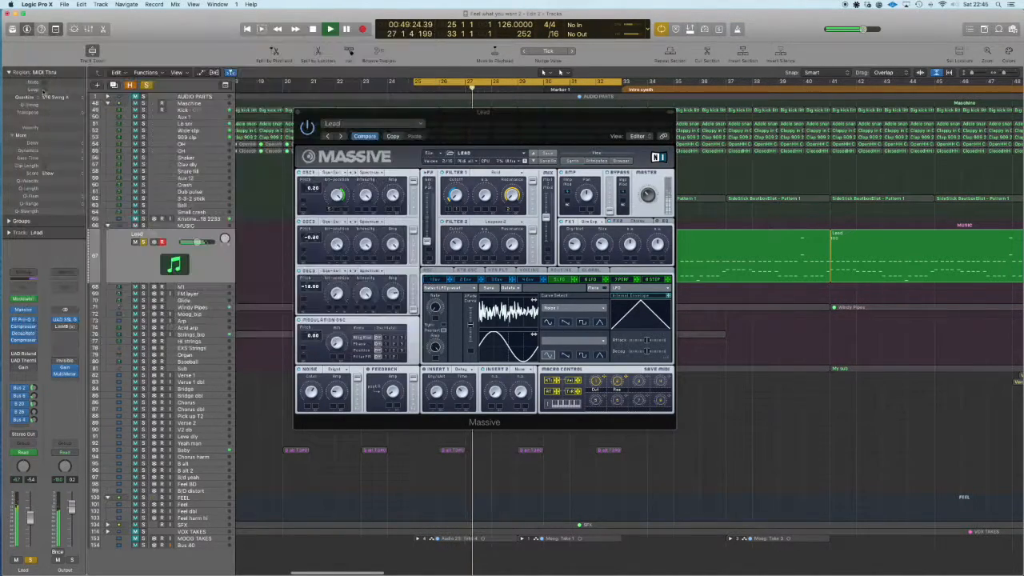
- Open Decapitator on the Lead track, compare the sound with it bypassed and active, and close it
click(24, 333)
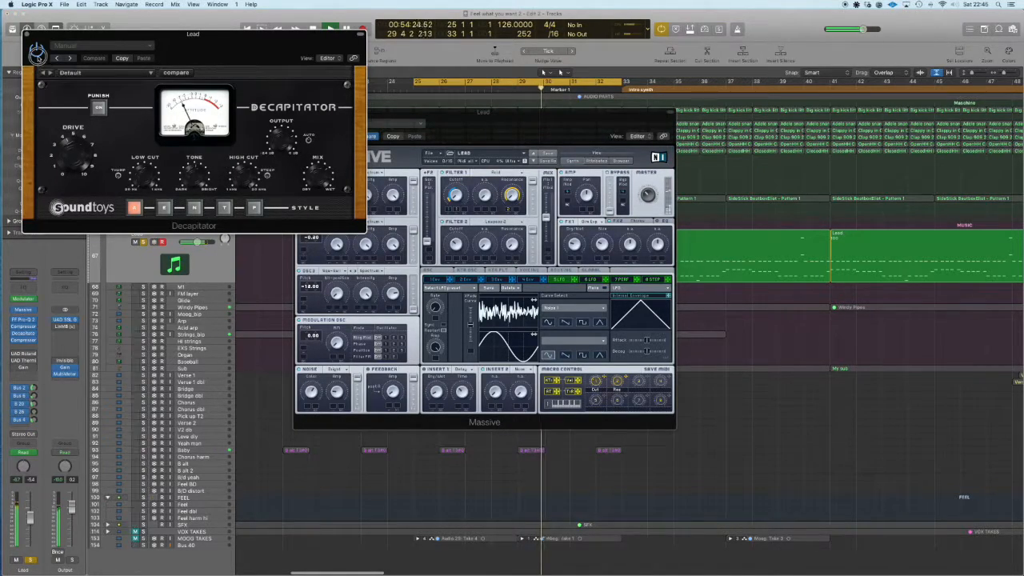
click(37, 54)
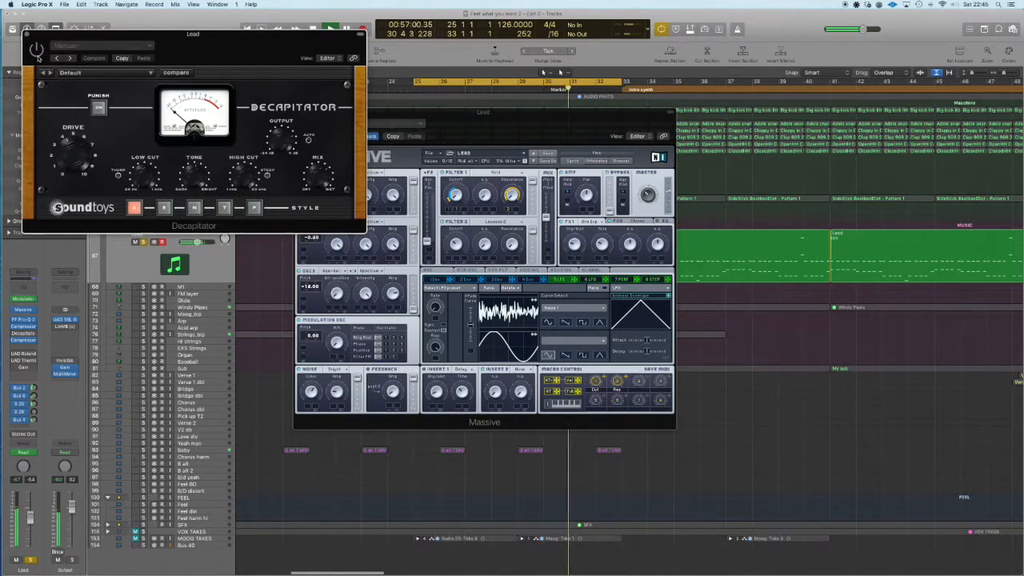
click(36, 49)
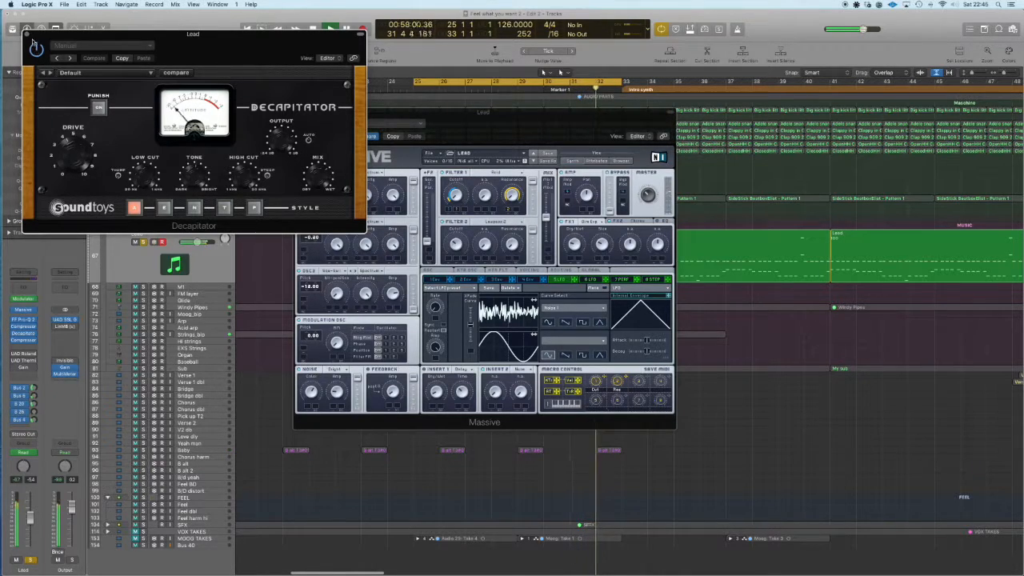
click(28, 33)
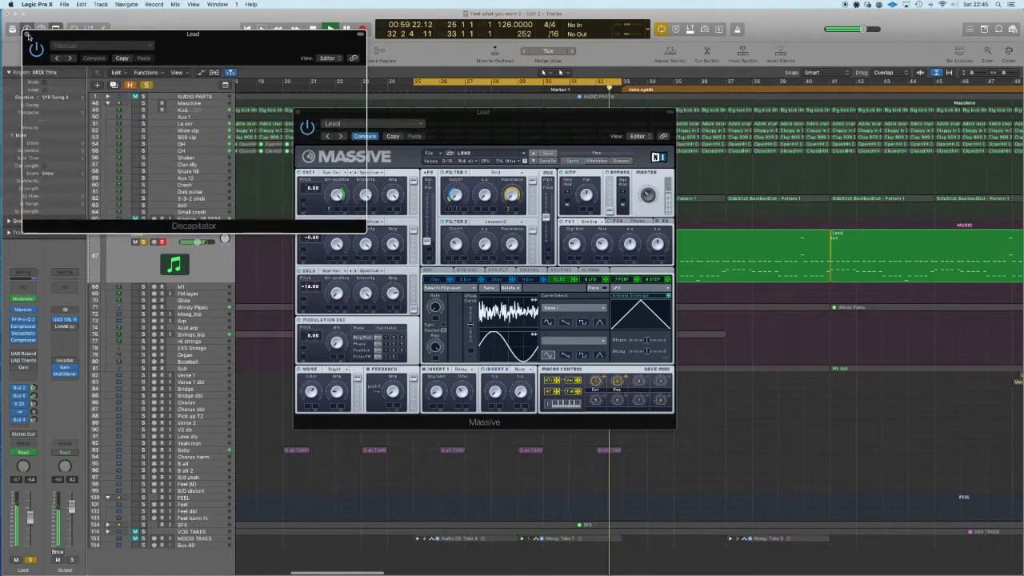
- Review the Lead's second Compressor in its Studio VCA model, compare it with bypass, and close it
click(24, 339)
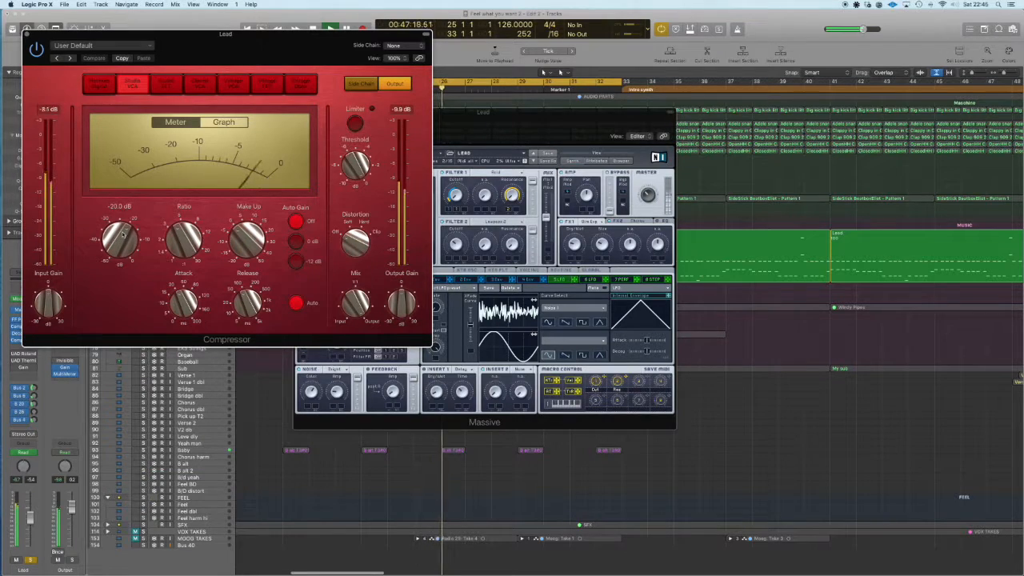
click(36, 50)
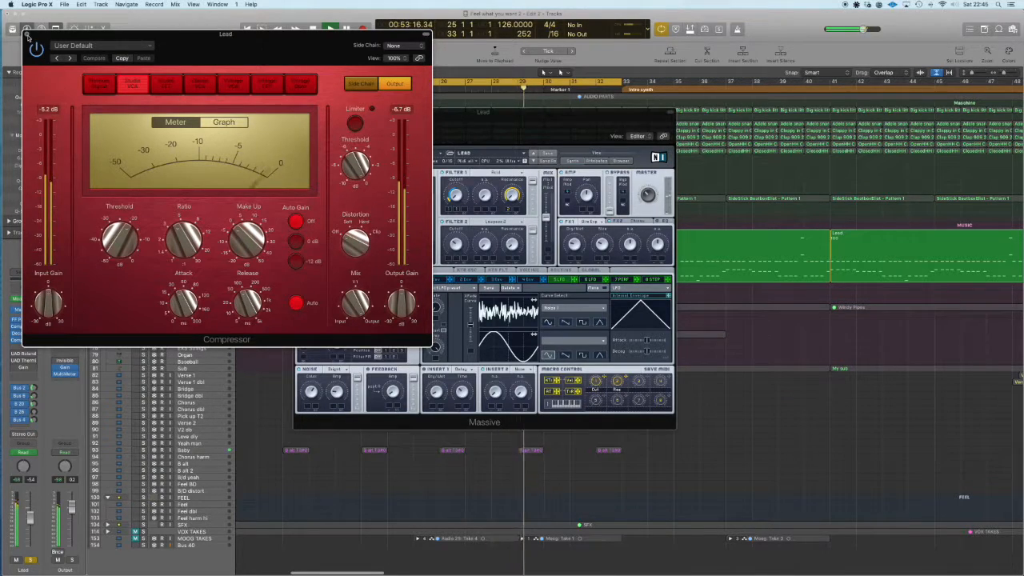
click(27, 35)
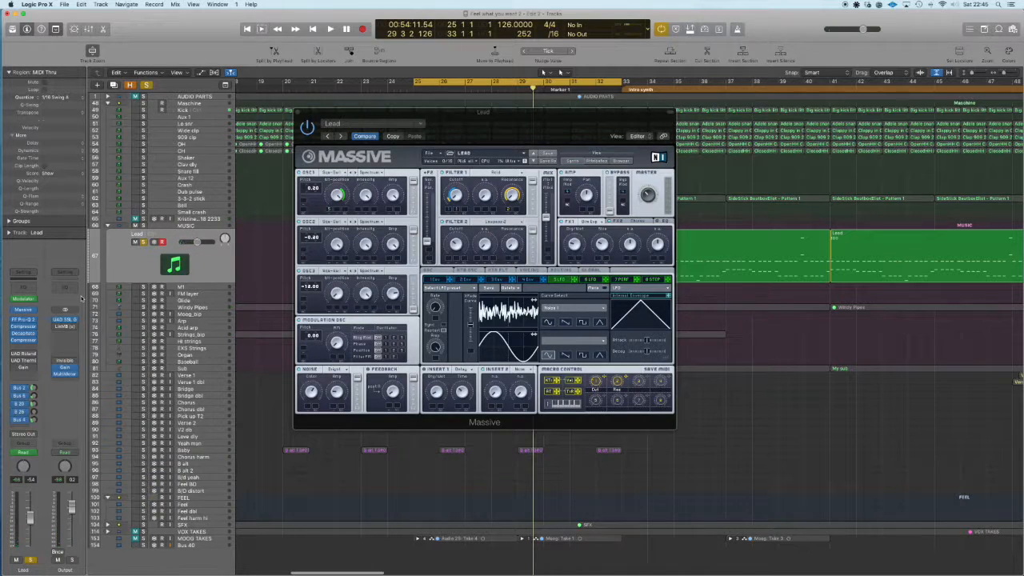
- Audition Massive's FX2 chorus against the UAD Roland CE-1 with its Maximum Chorus preset, and leave the CE-1 switched on
click(618, 222)
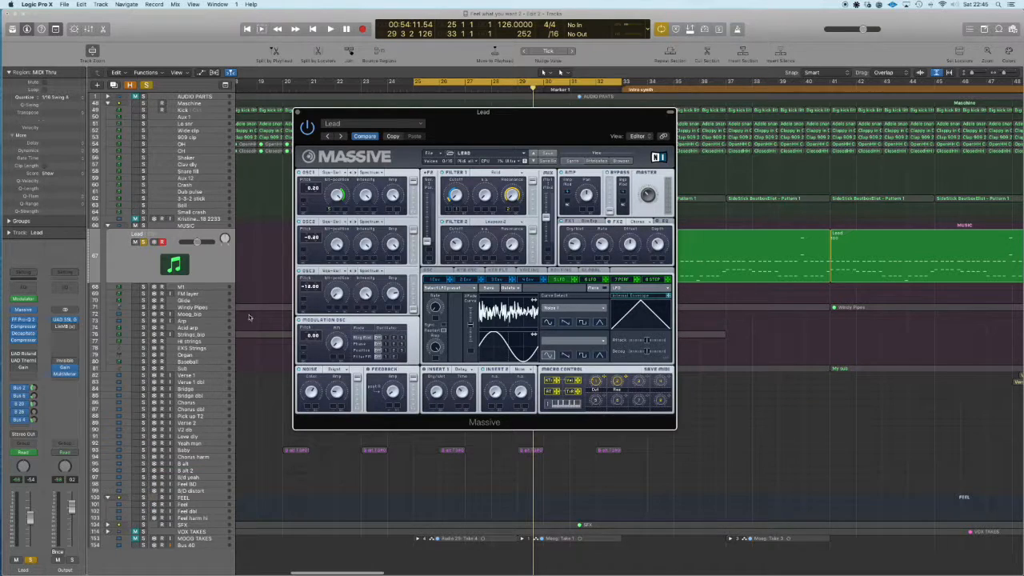
click(24, 354)
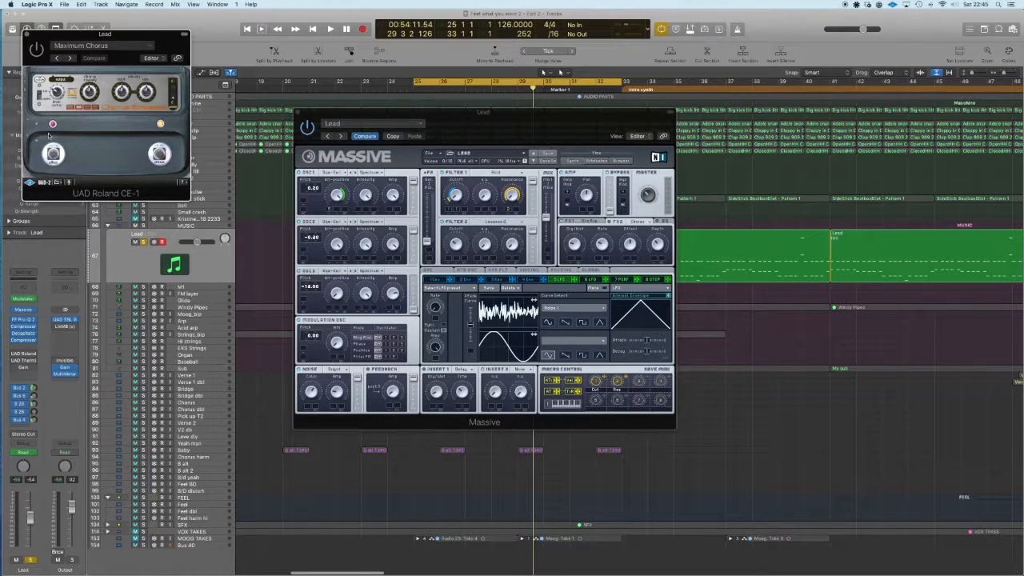
click(36, 56)
key(space)
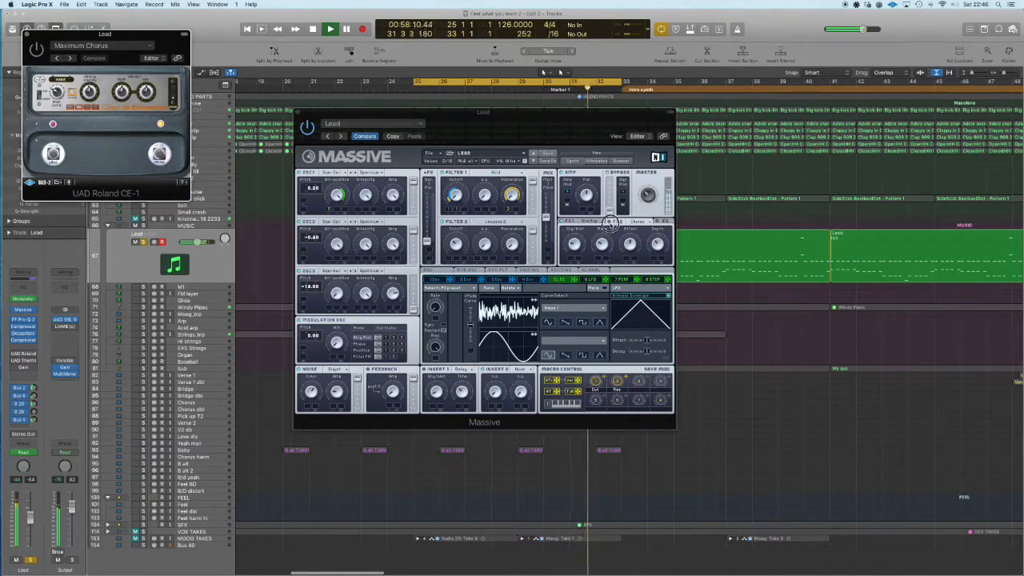
click(611, 226)
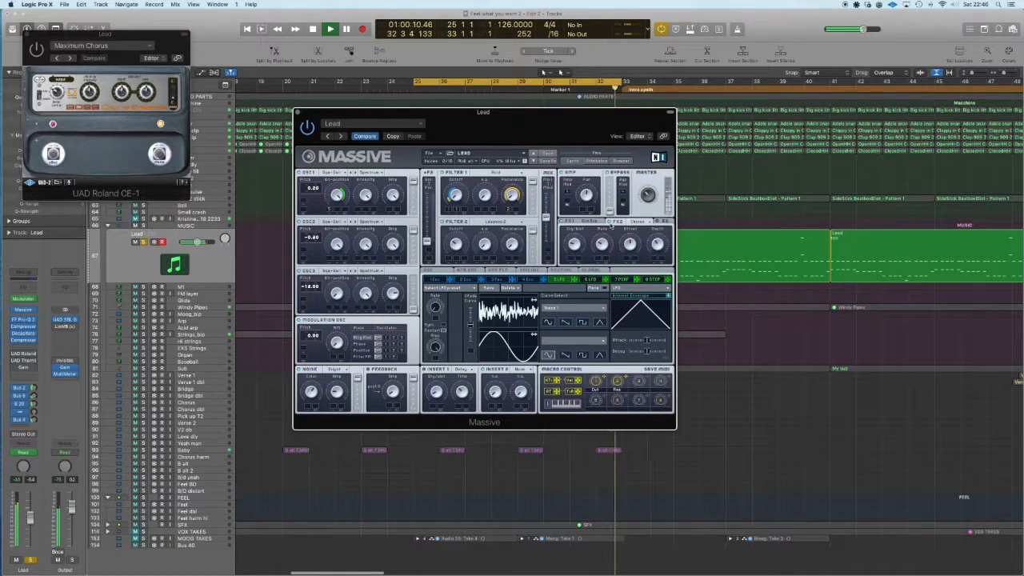
click(36, 48)
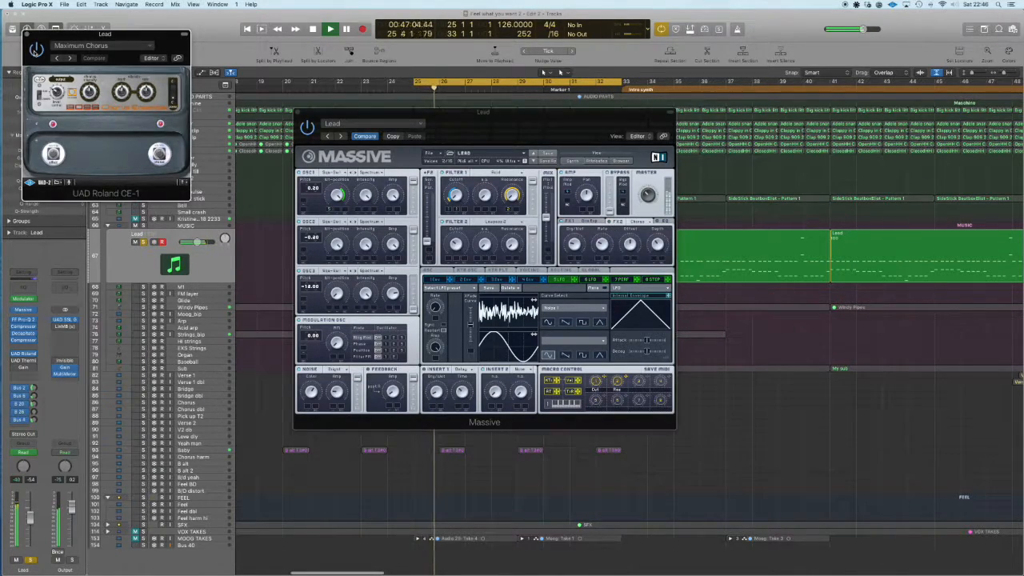
click(26, 34)
key(space)
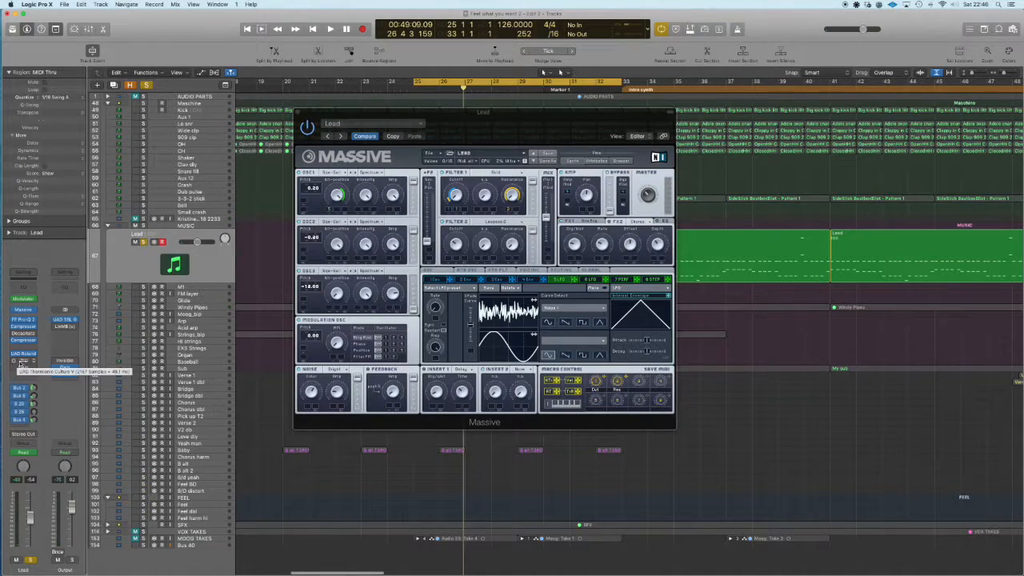
- Switch on the UAD Thermionic Culture Vulture on the Lead track, audition it, and close the plug-in
click(22, 361)
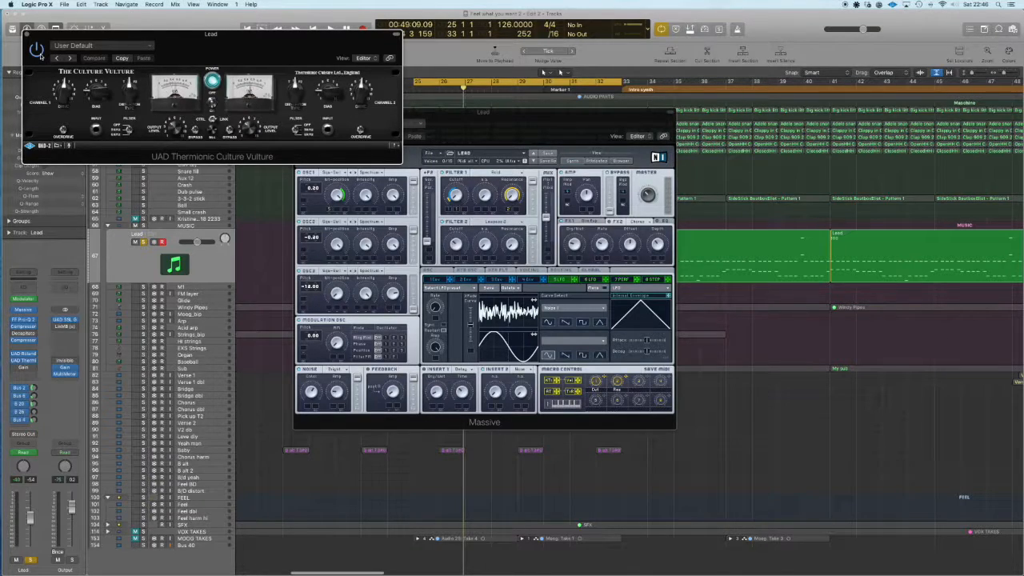
key(space)
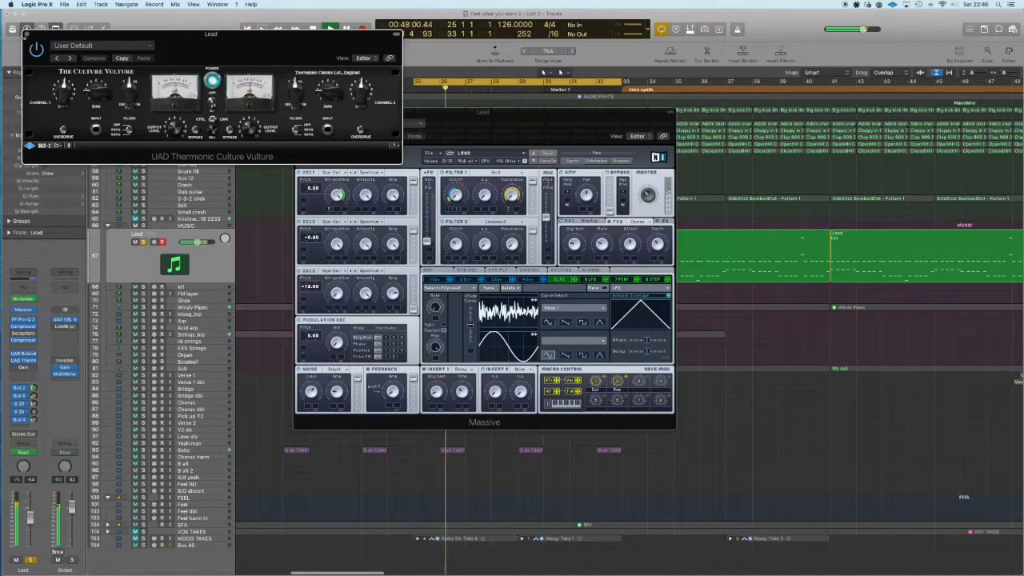
click(27, 34)
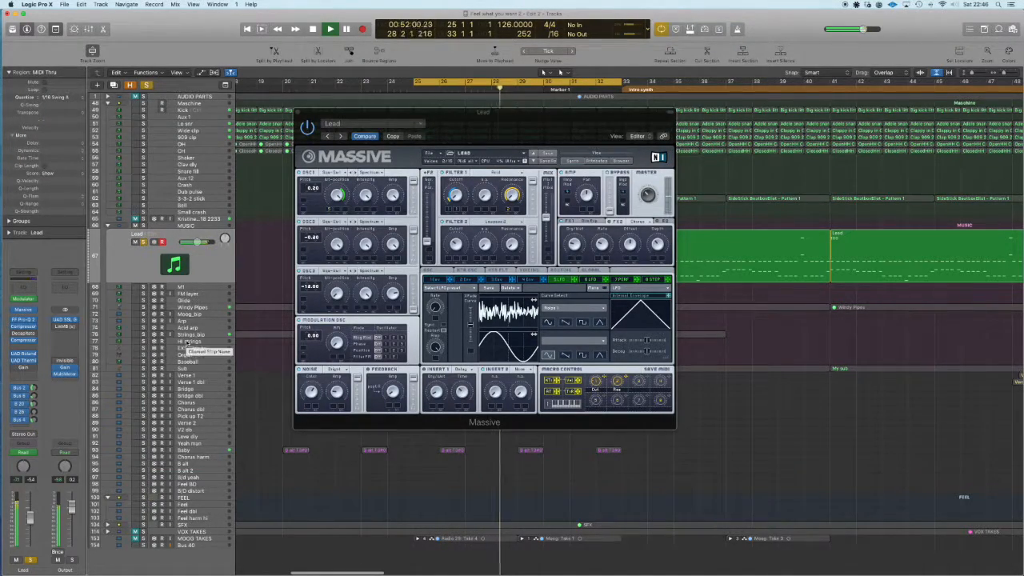
key(space)
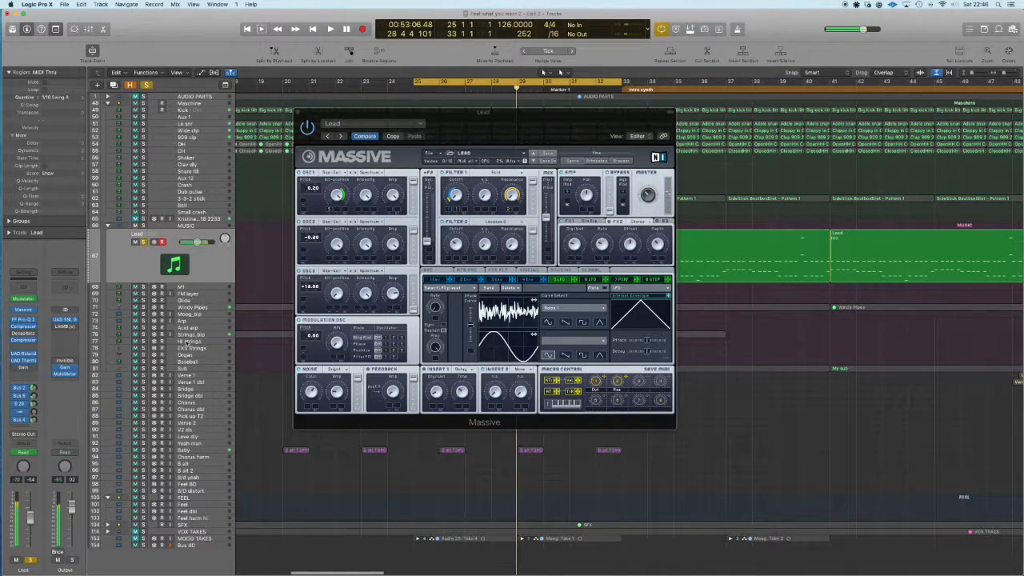
- Inspect the Lead's Hall and Lead para send channels, and audition CamelPhat's Highadder preset on Lead para
click(22, 386)
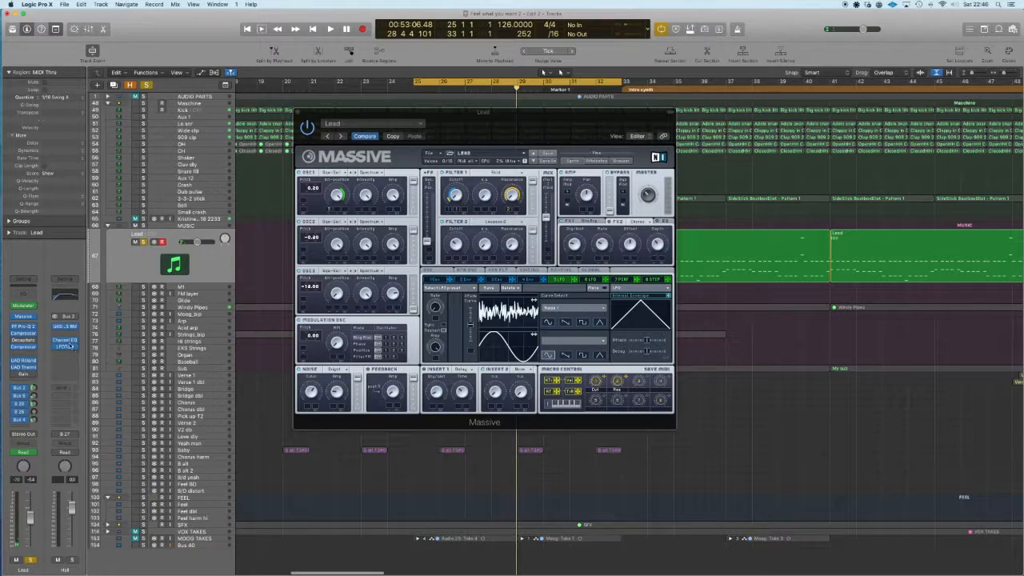
click(20, 395)
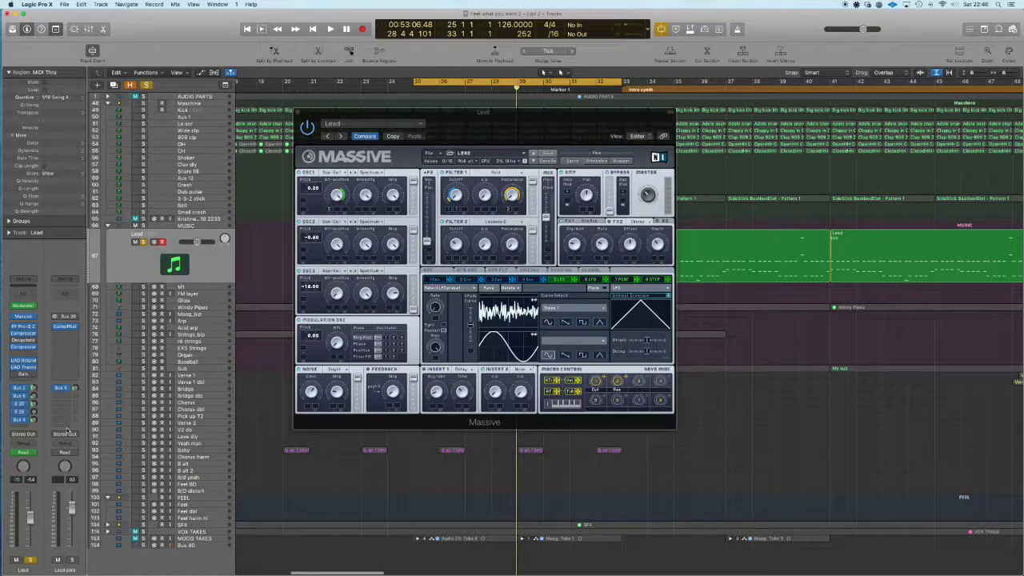
key(space)
click(65, 327)
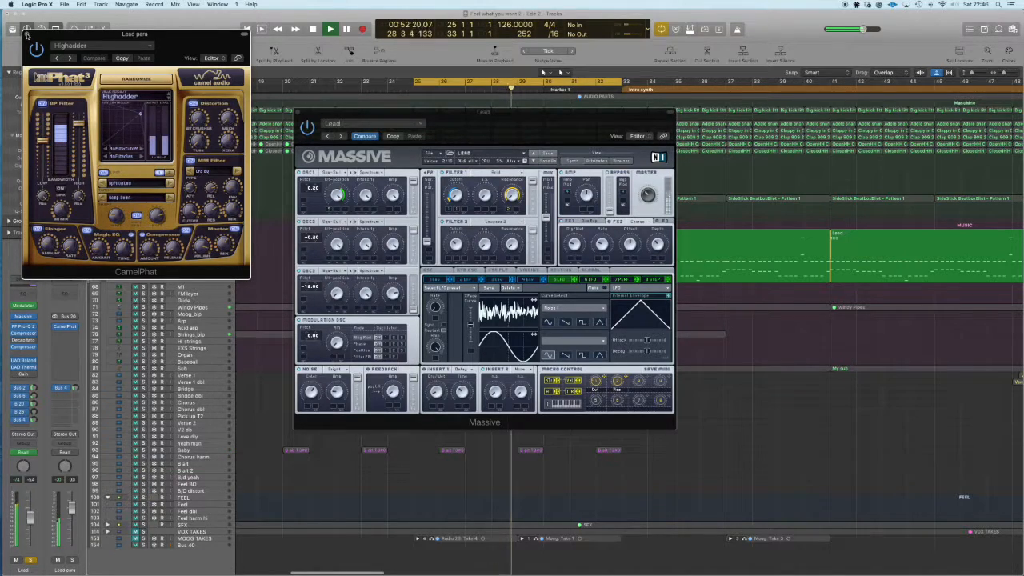
click(26, 35)
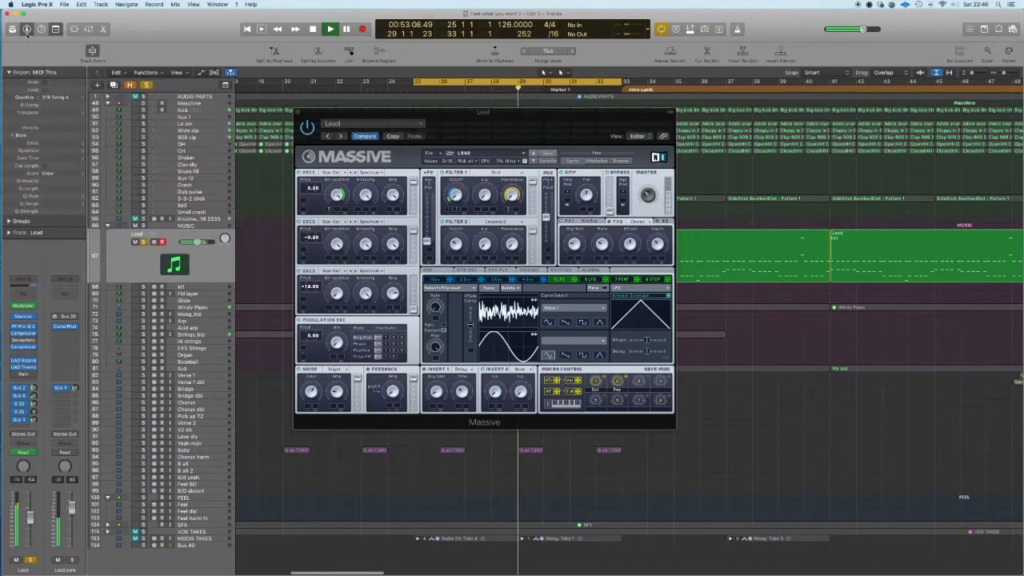
- Adjust the Lead's send level to the Lead para channel, and show the channels fed by its last two sends
click(20, 405)
mouse_move(35, 406)
mouse_down()
mouse_move(40, 429)
mouse_move(42, 338)
mouse_move(38, 402)
mouse_up()
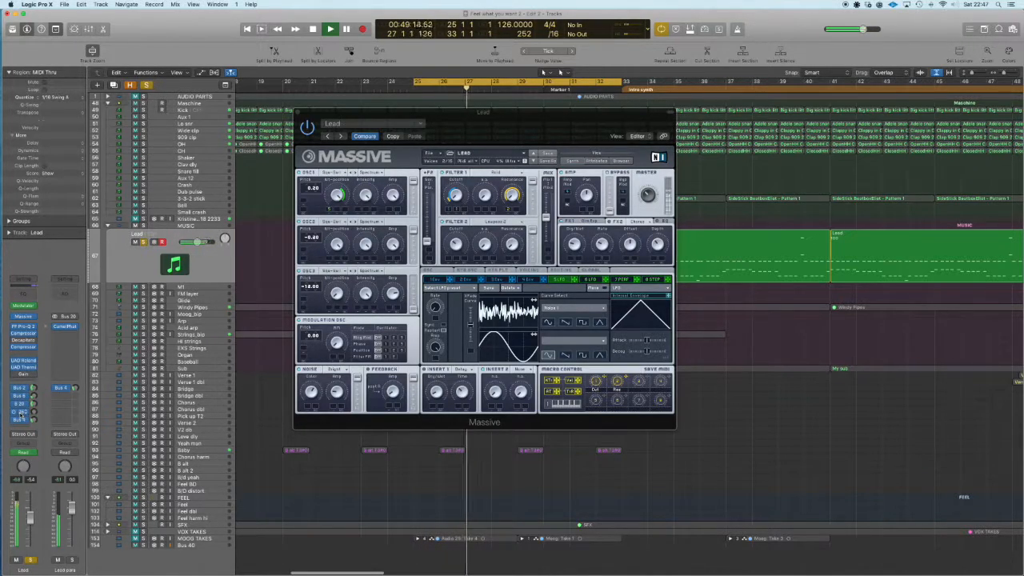
click(22, 412)
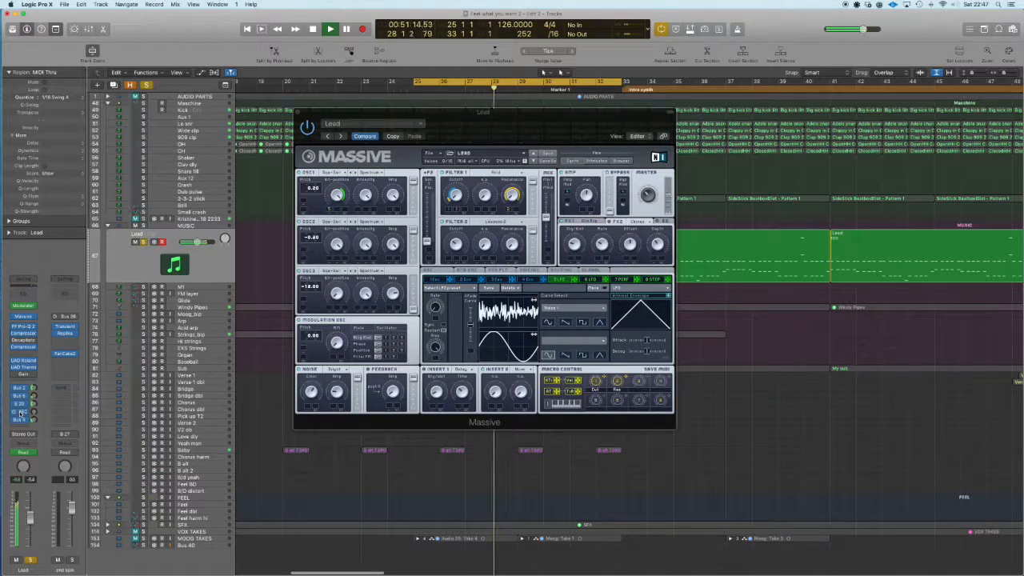
click(21, 421)
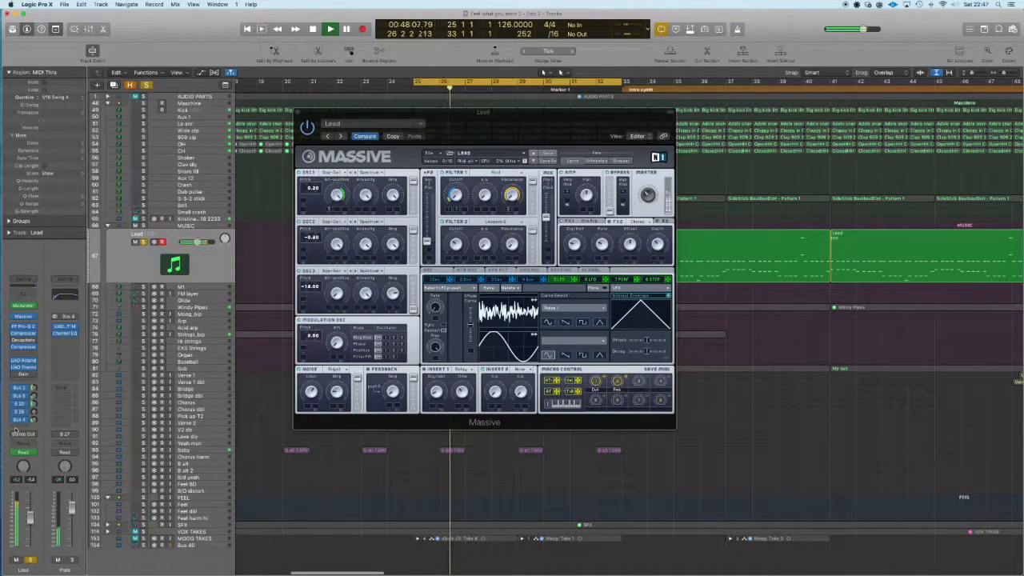
- Close Massive and check the Lead's lower bus send levels during playback, ending with playback stopped
click(298, 113)
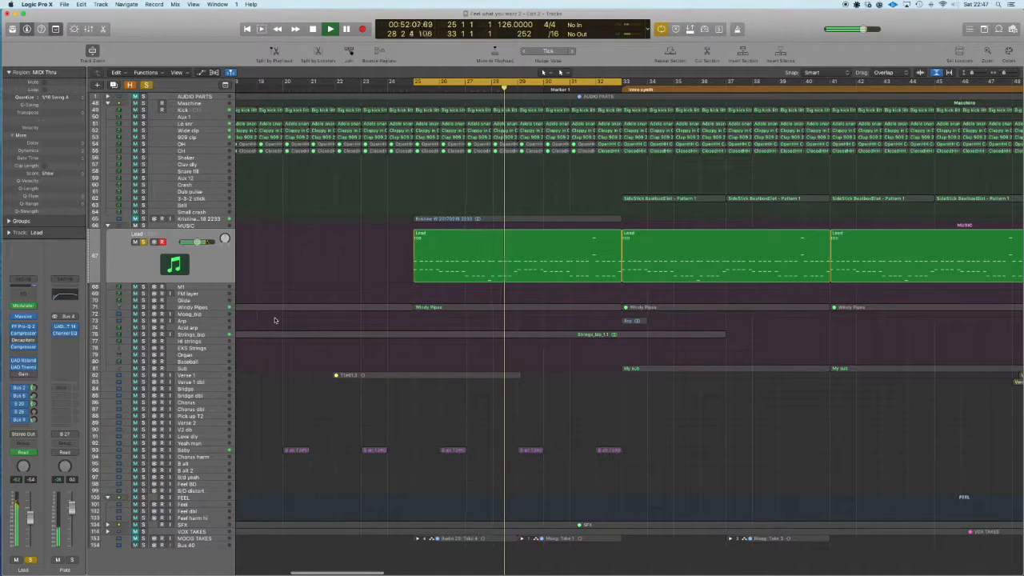
click(33, 404)
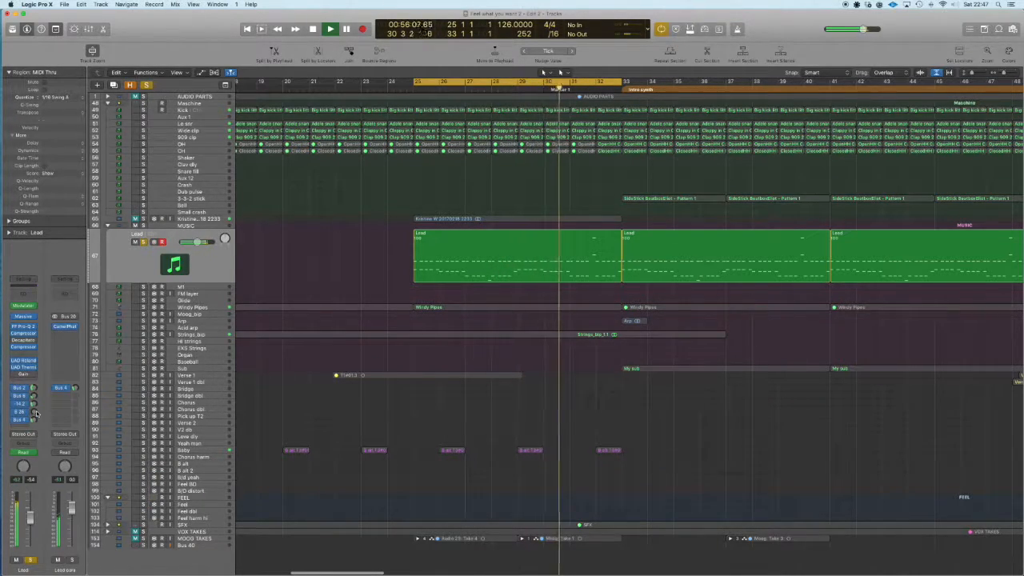
click(35, 413)
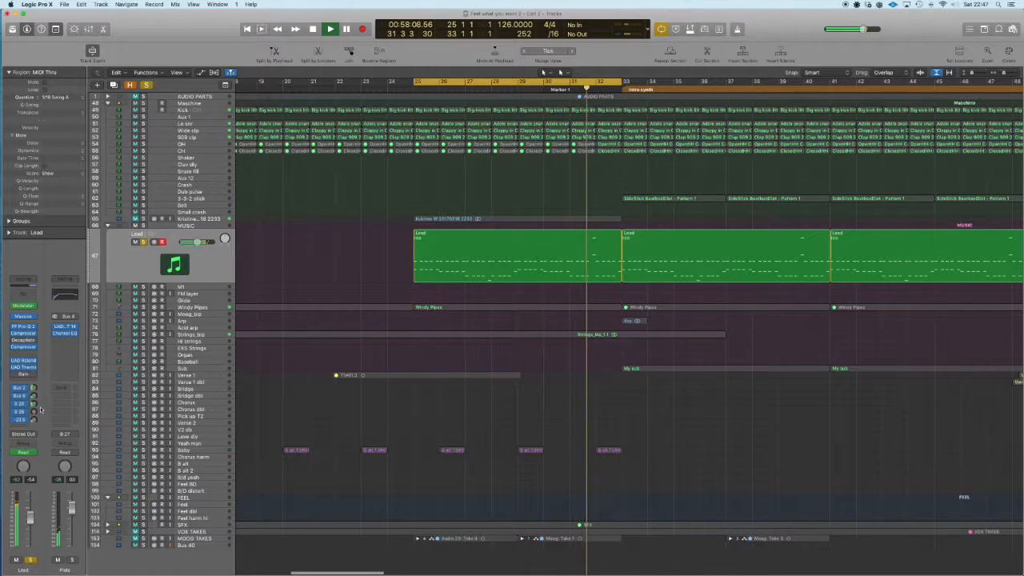
key(space)
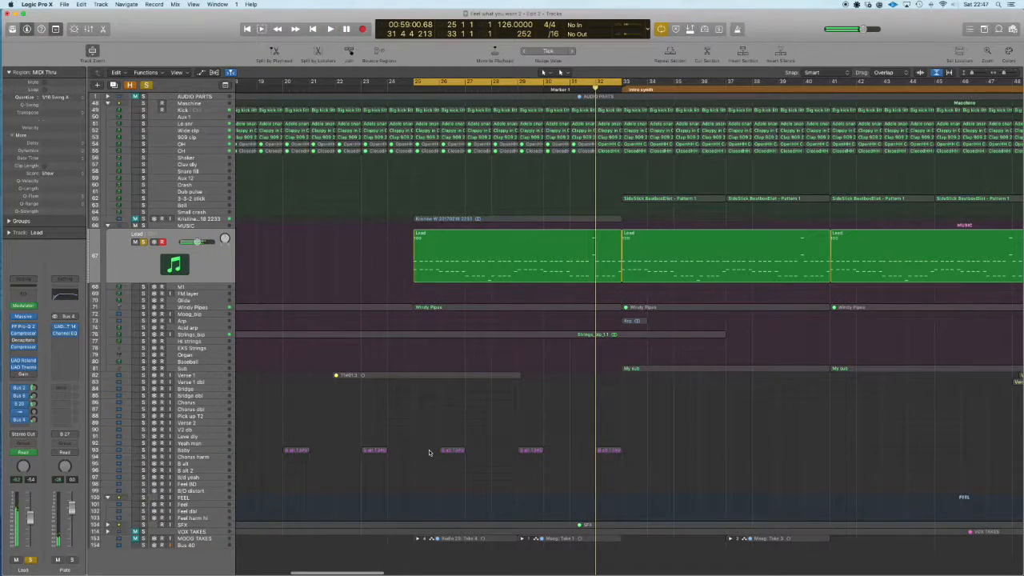